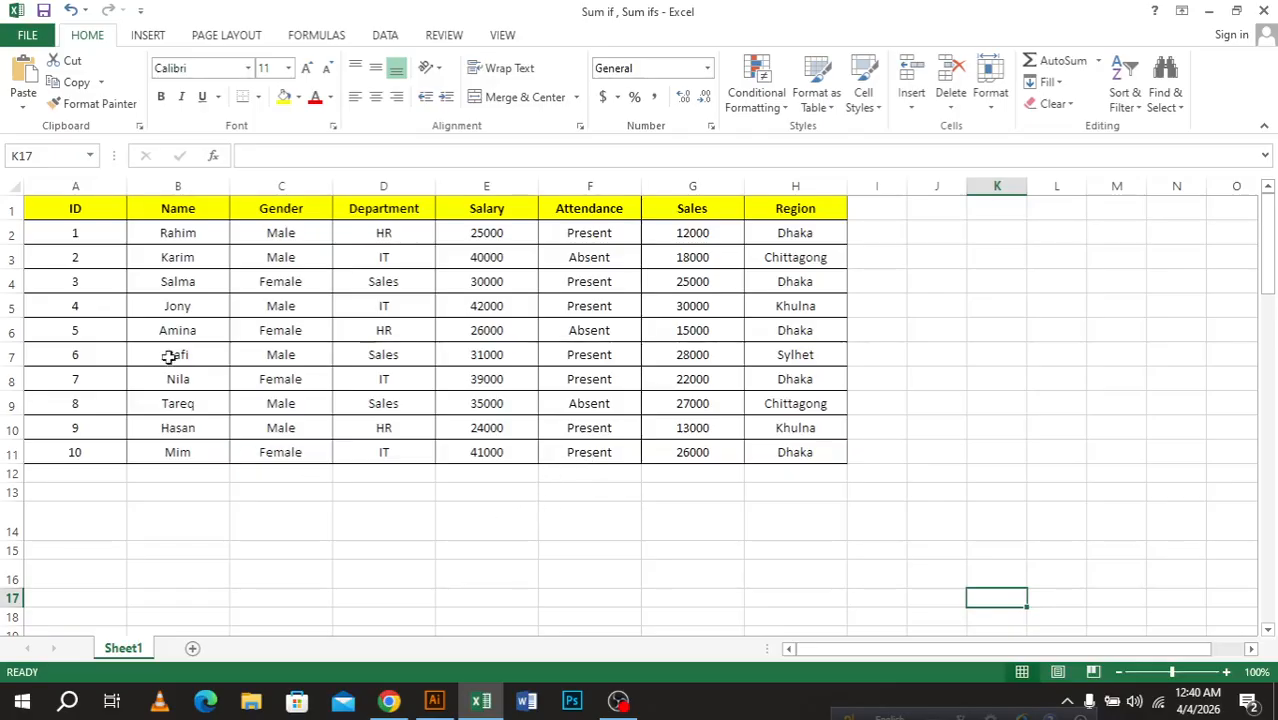
Start a COUNT formula in cell A12, directly below the ID column
left_click(66, 476)
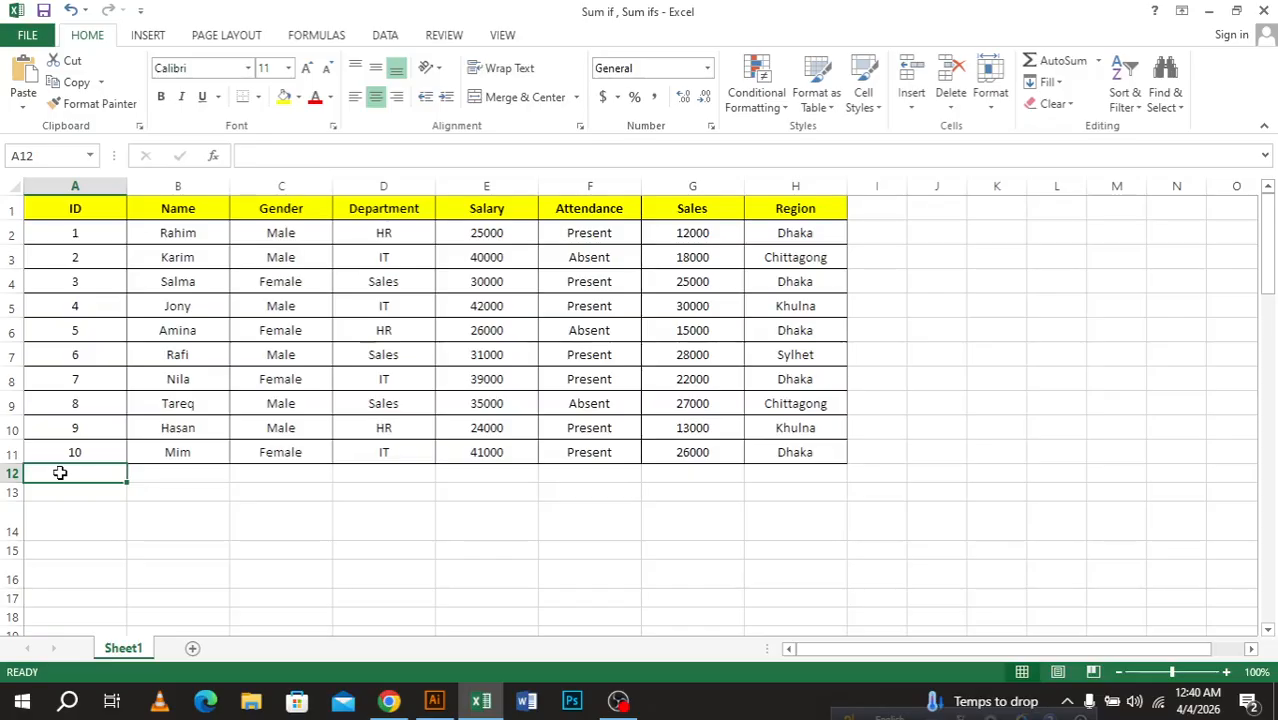
type("=")
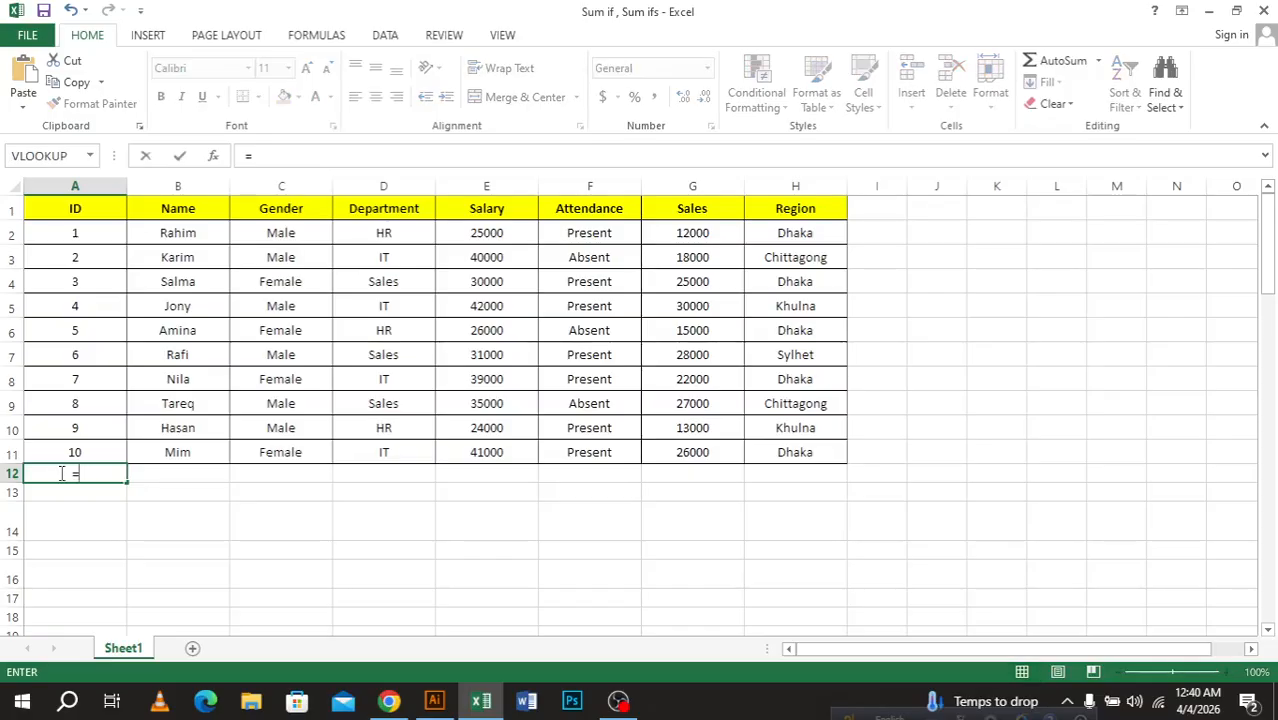
type("C")
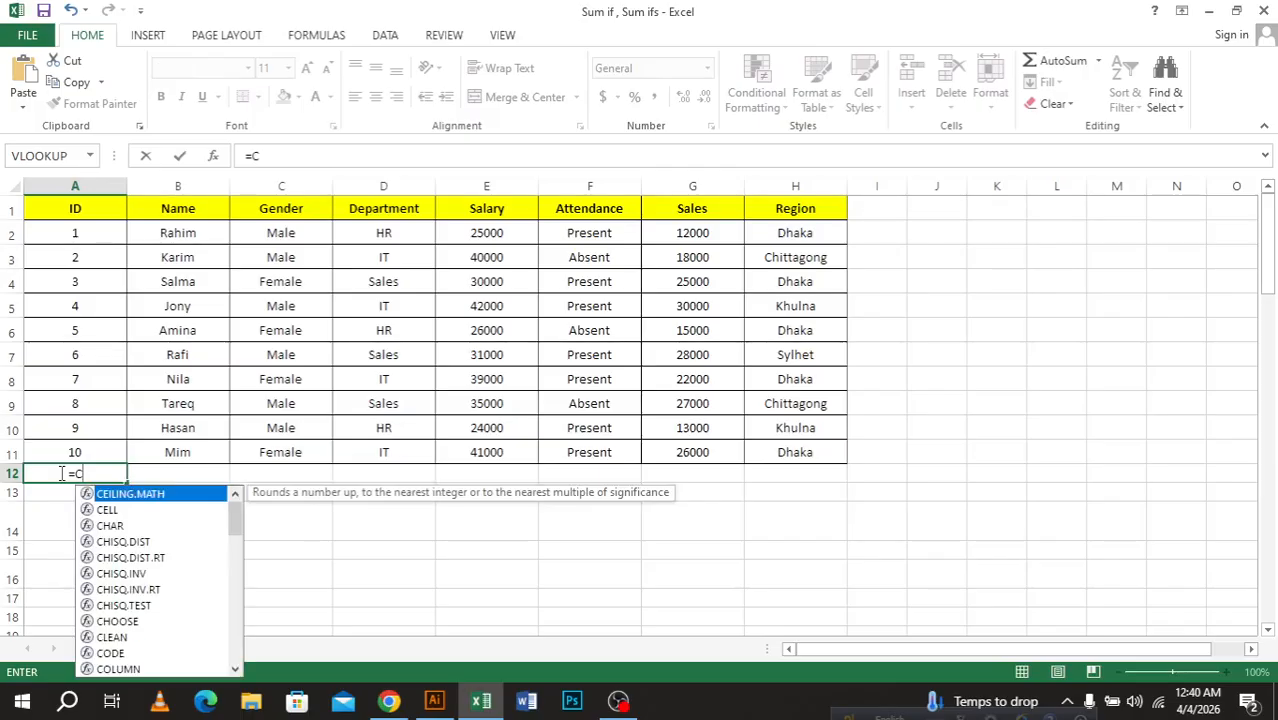
type("ount")
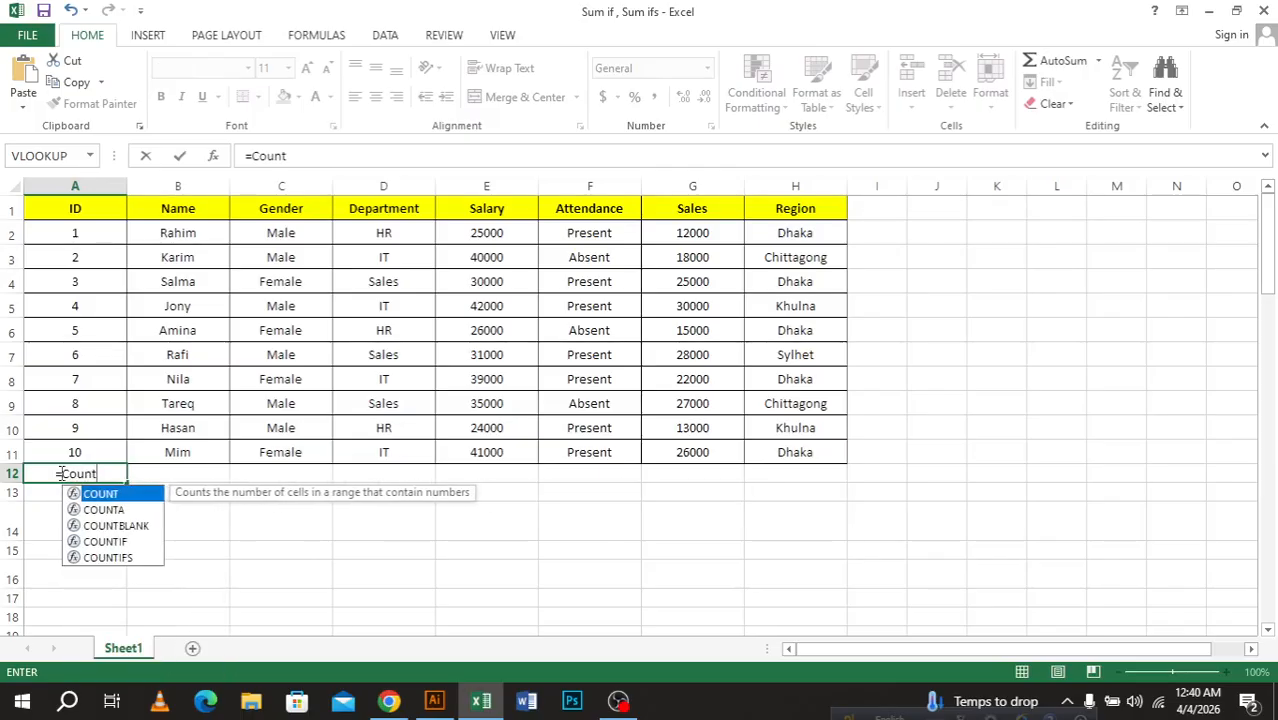
key("Tab")
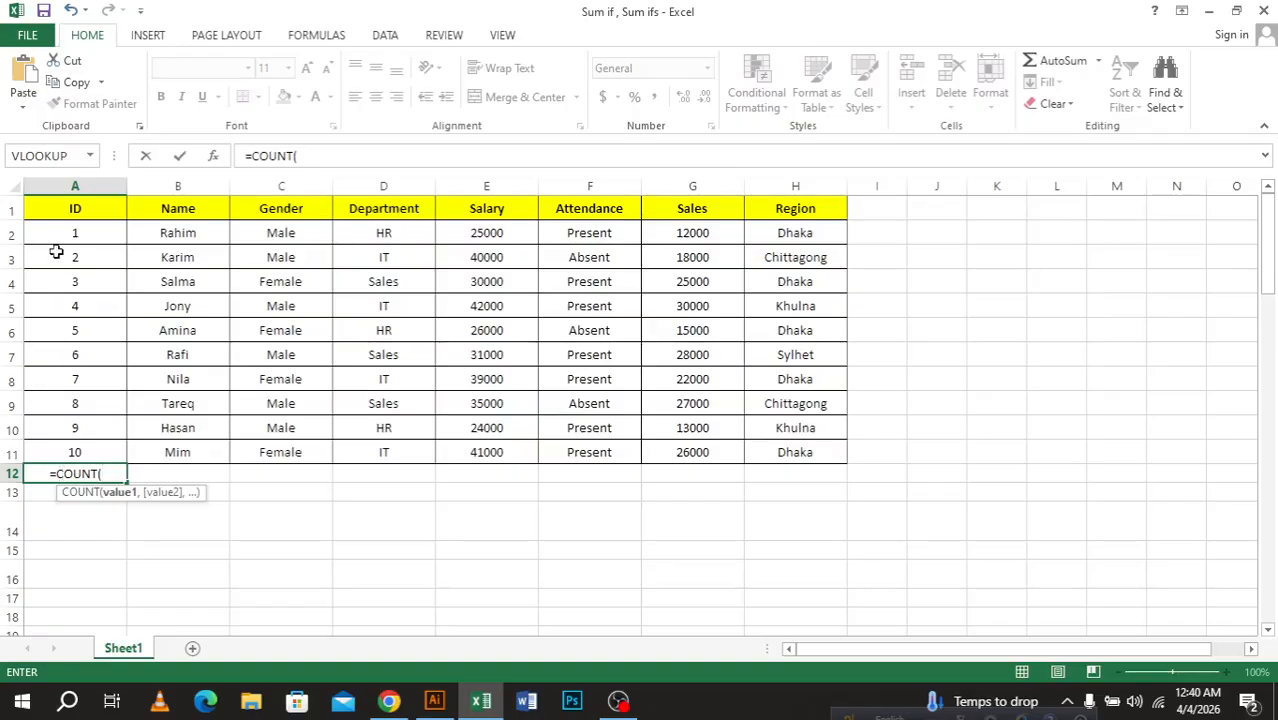
left_click_drag(51, 233, 95, 440)
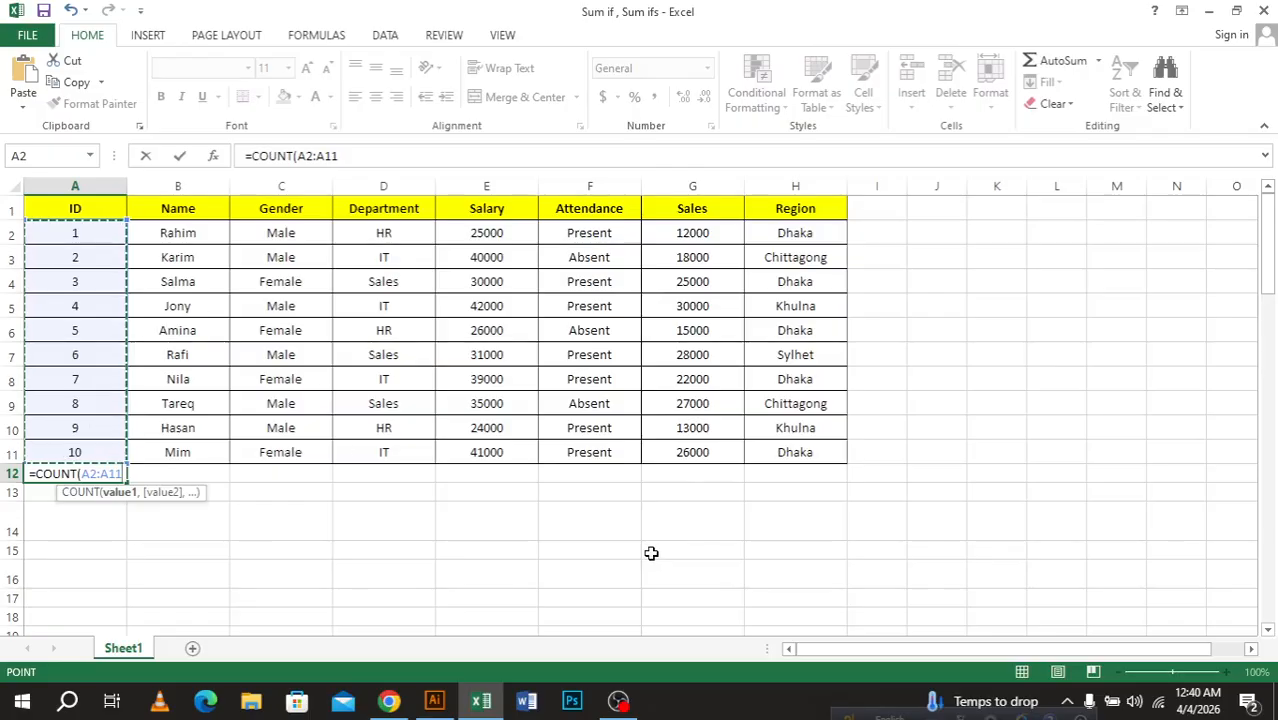
left_click(610, 596)
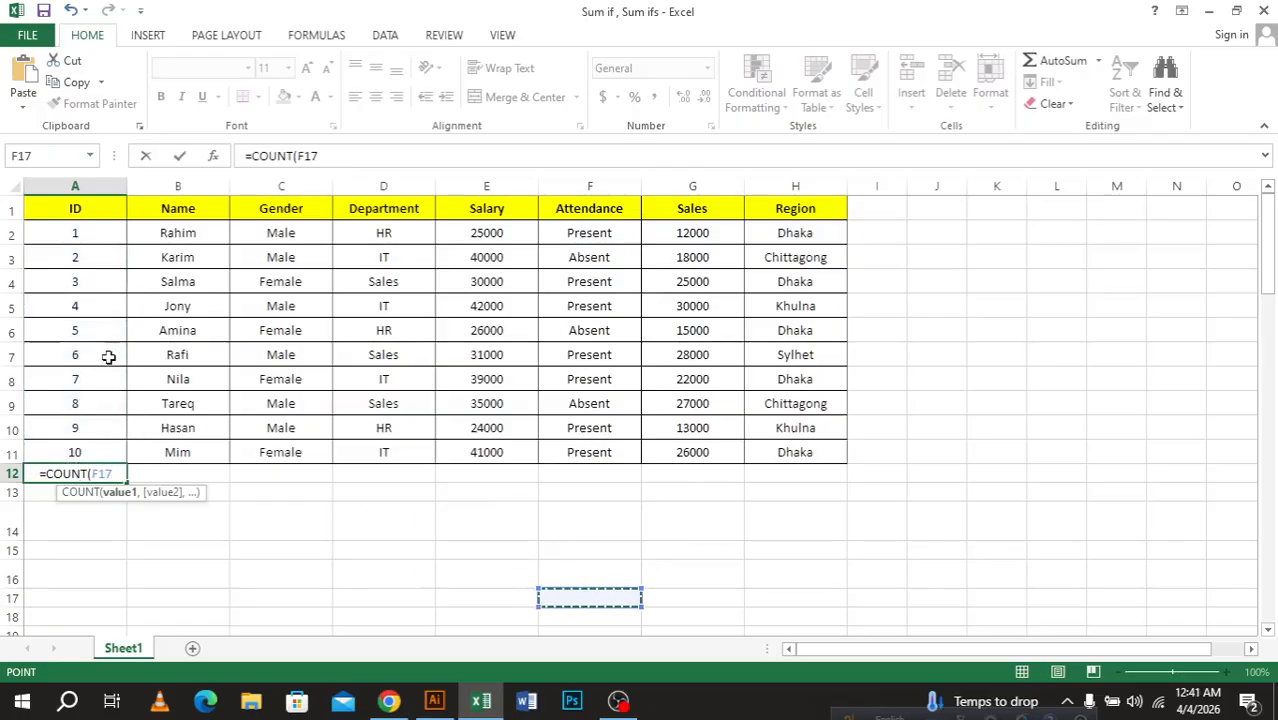
key("BackSpace")
key("BackSpace")
key("BackSpace")
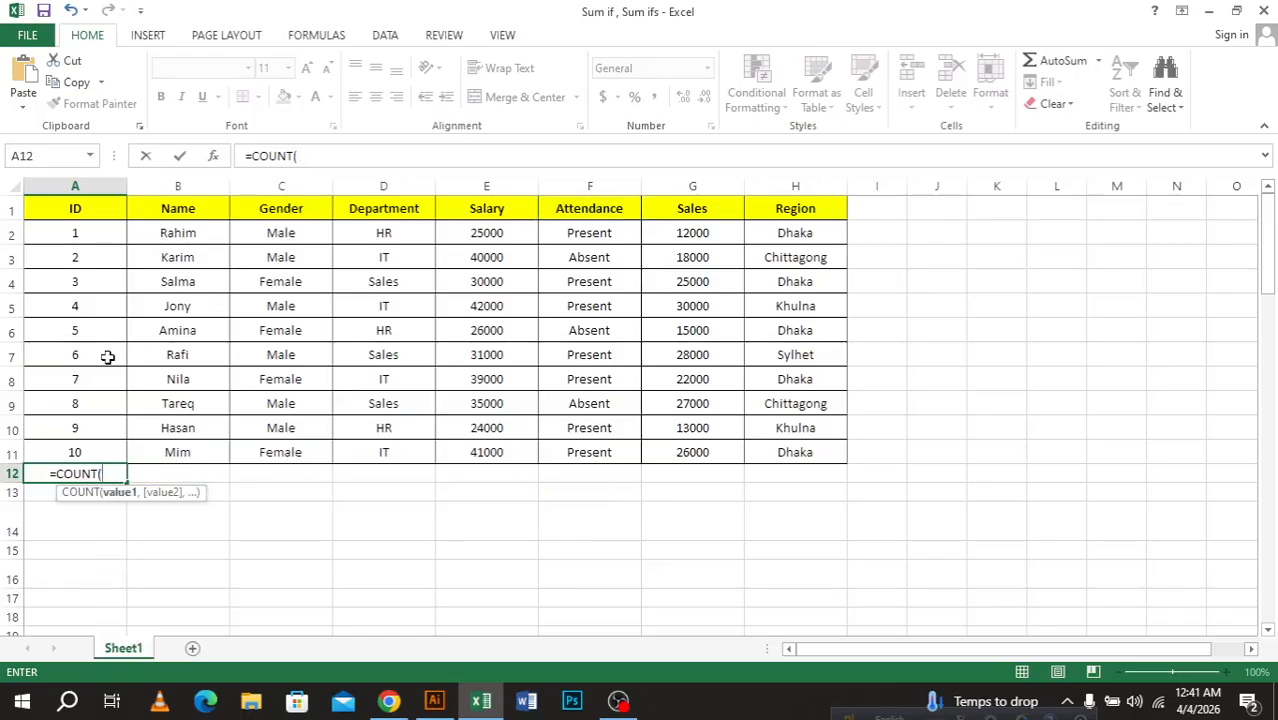
Give the COUNT formula the ID range A2:A11 and enter it as =COUNT(A2:A11)
left_click_drag(70, 232, 76, 452)
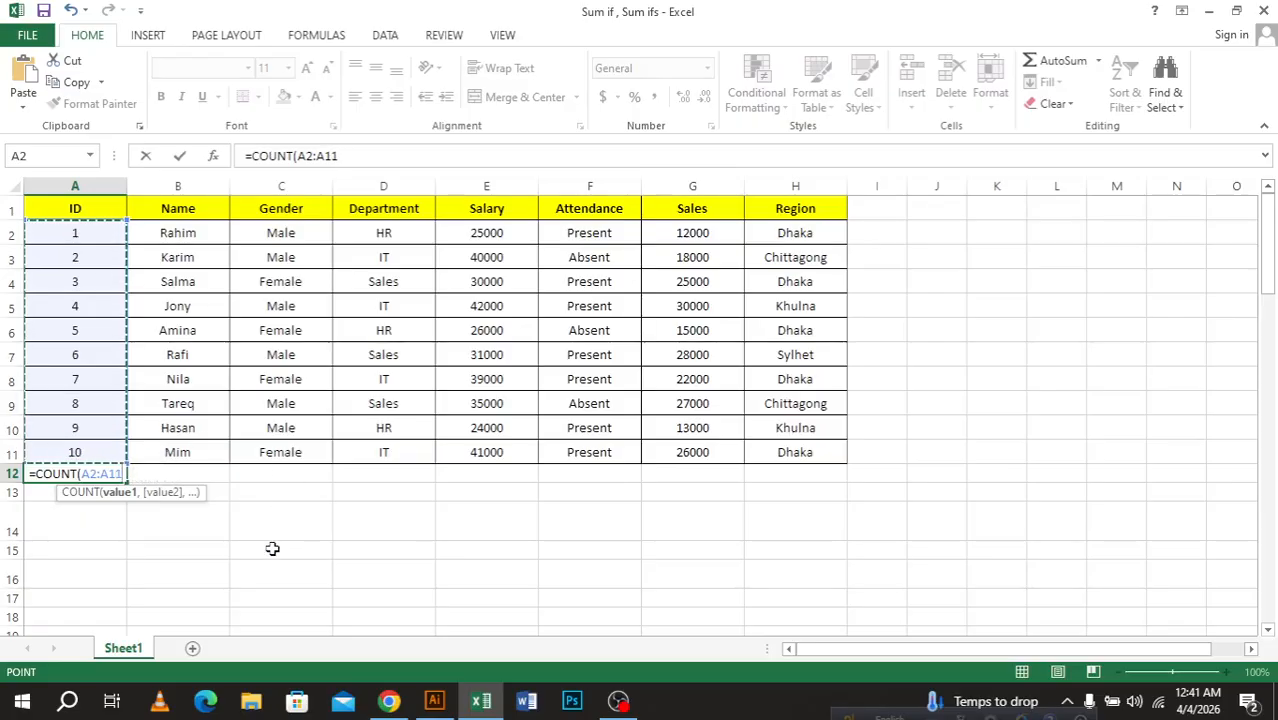
type(")")
key("Return")
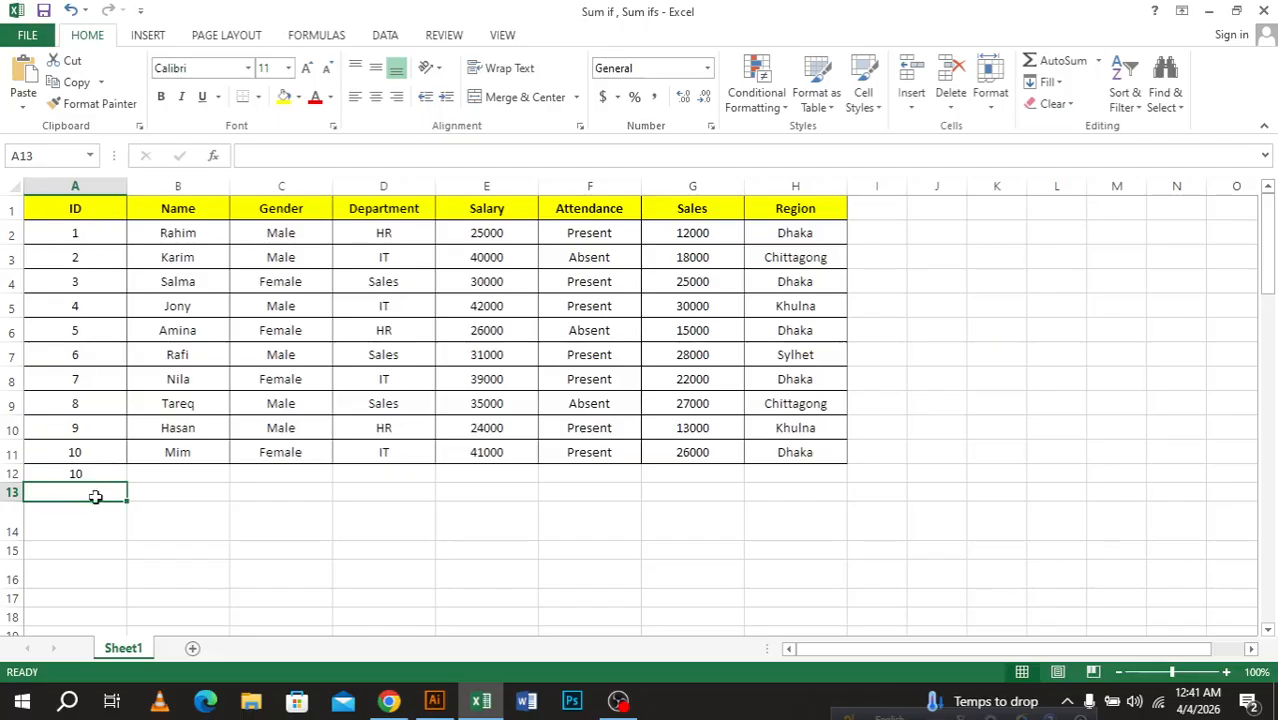
Count the non-empty Name cells in B12 with a COUNTA formula over B2:B11
left_click(194, 476)
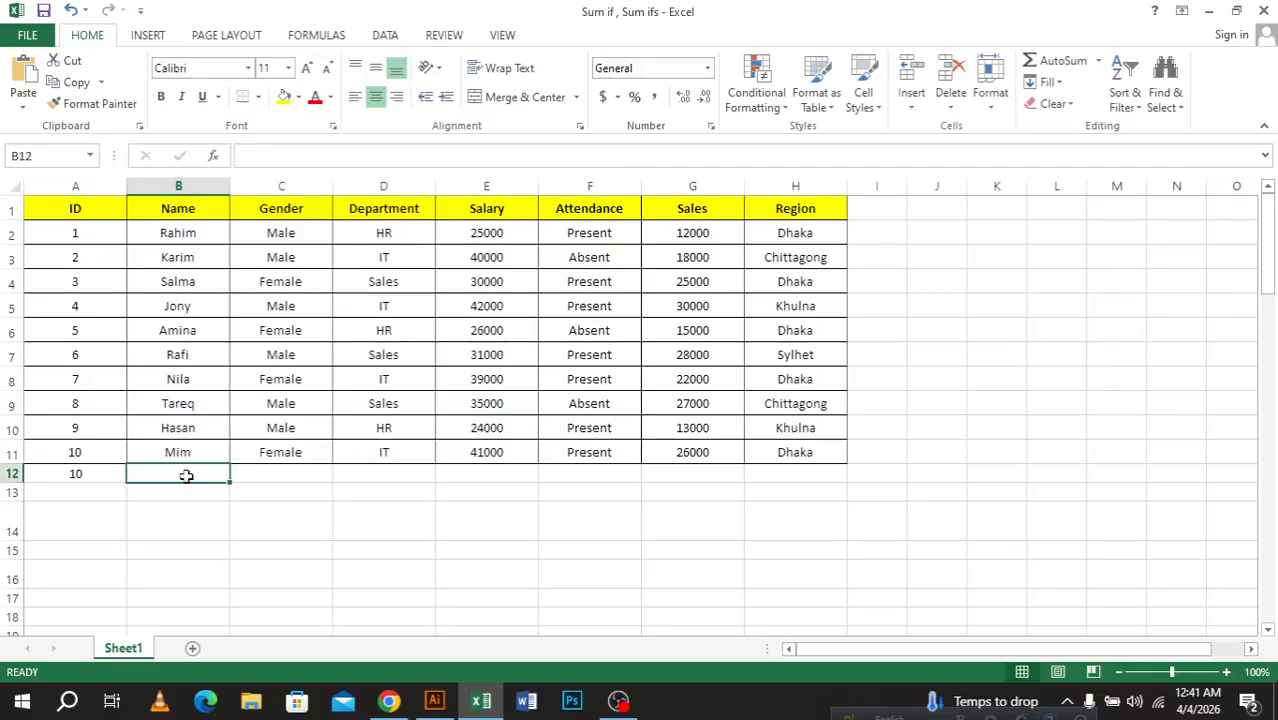
type("=")
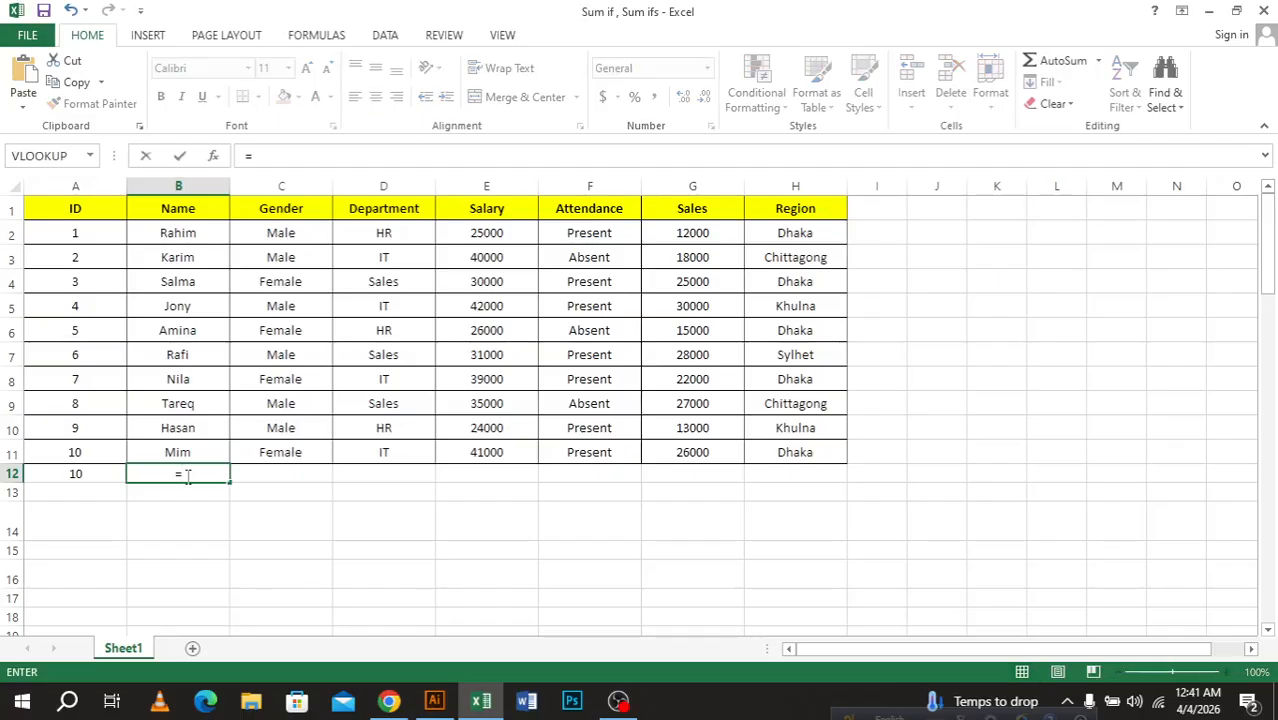
type("C")
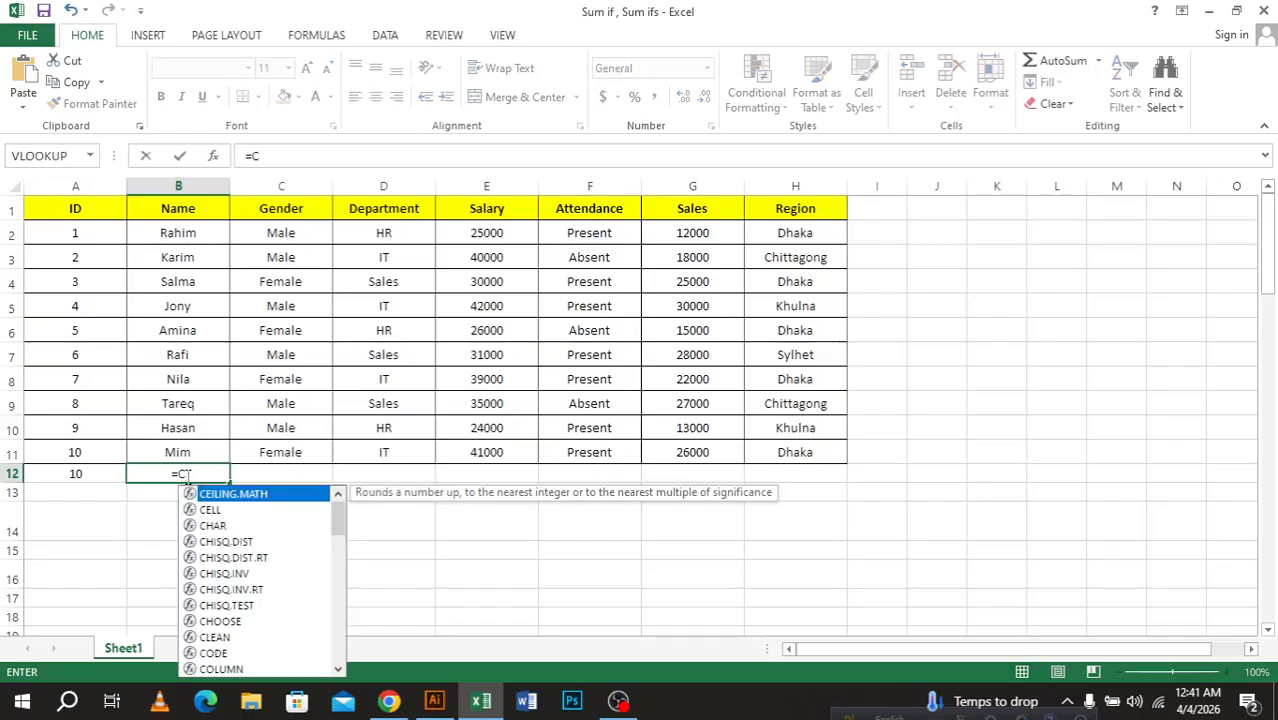
type("ount")
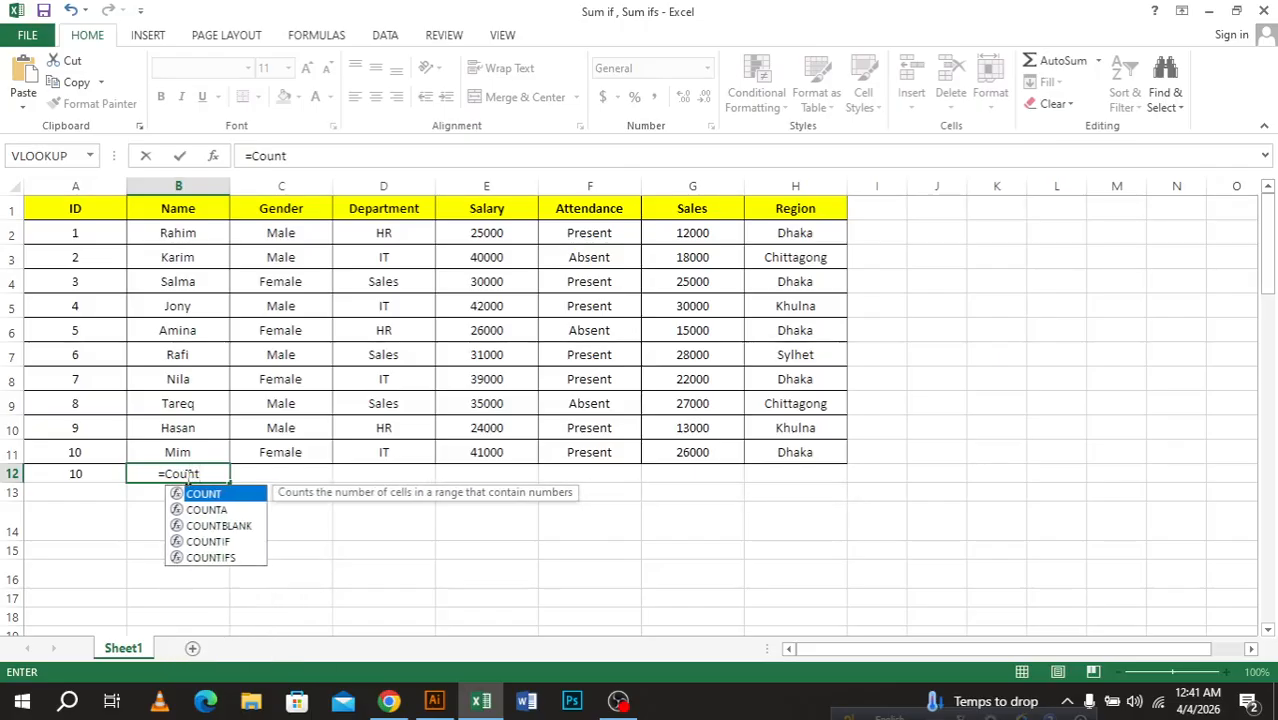
type("A")
key("Tab")
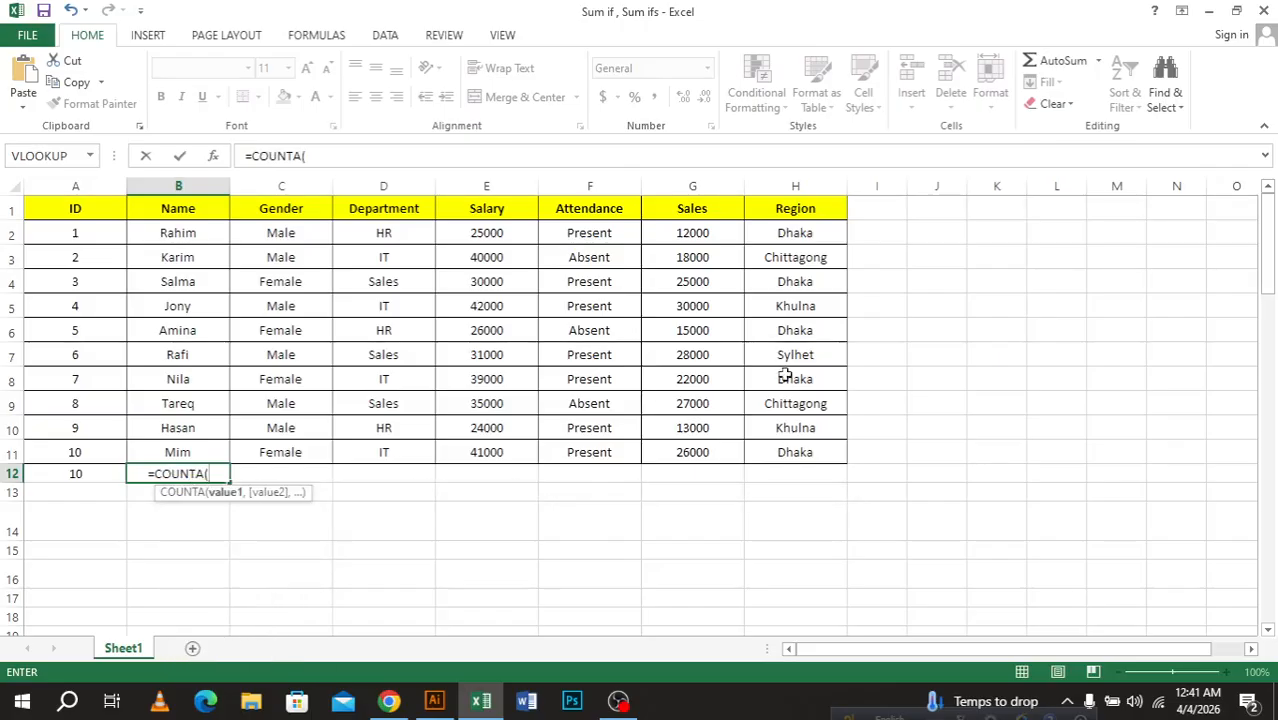
left_click(150, 226)
left_click_drag(150, 226, 181, 446)
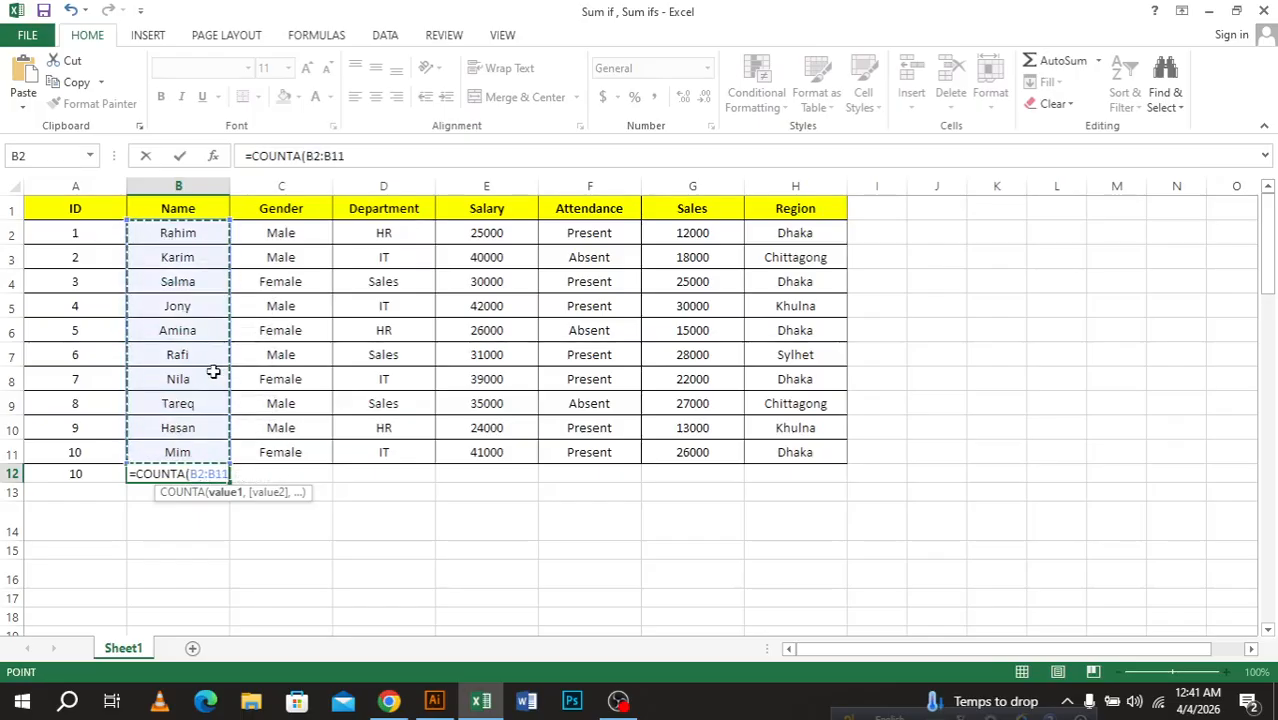
key("Return")
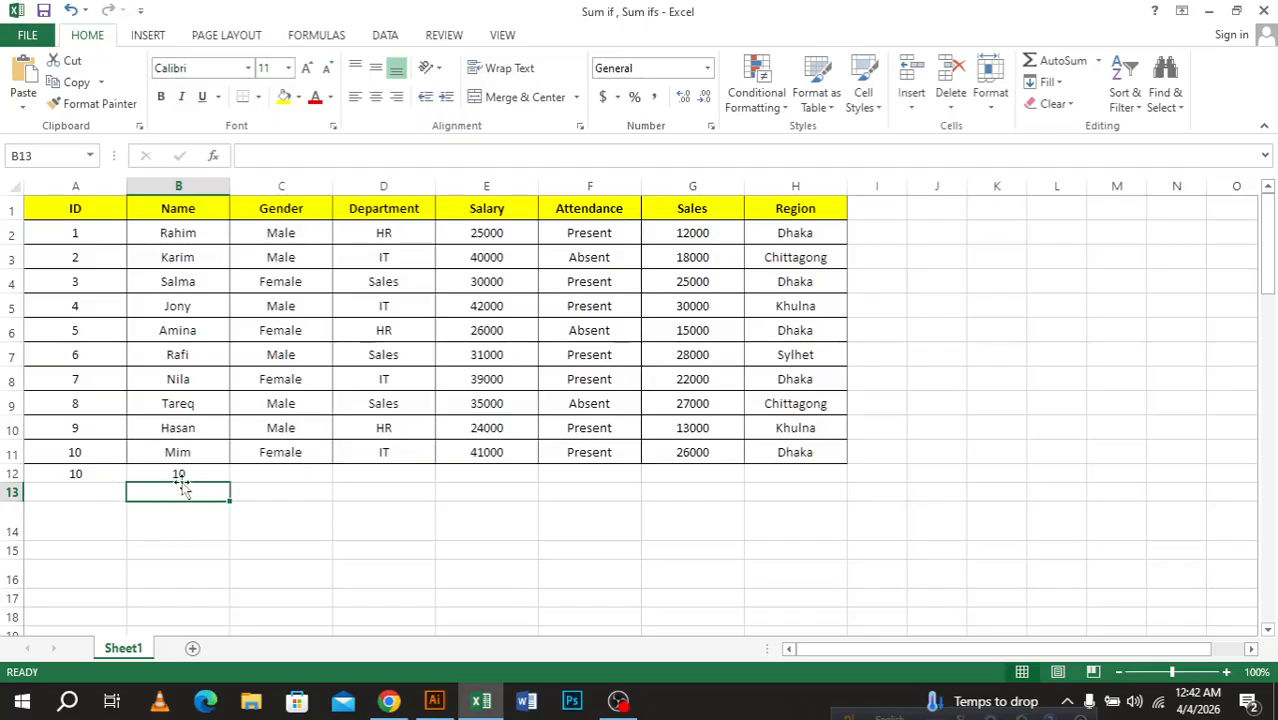
Count the male entries in C14 with the formula =COUNTIF(C2:C11,C9) on the Gender column
left_click(276, 490)
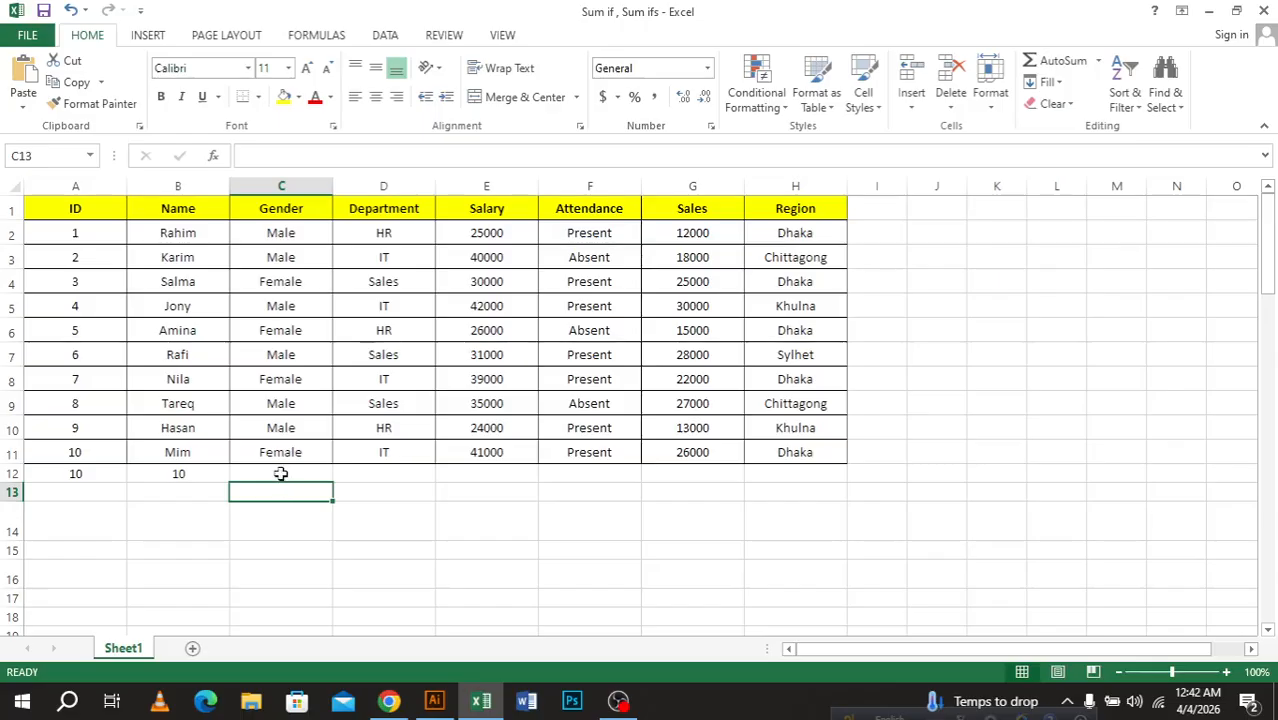
left_click(278, 474)
left_click(277, 522)
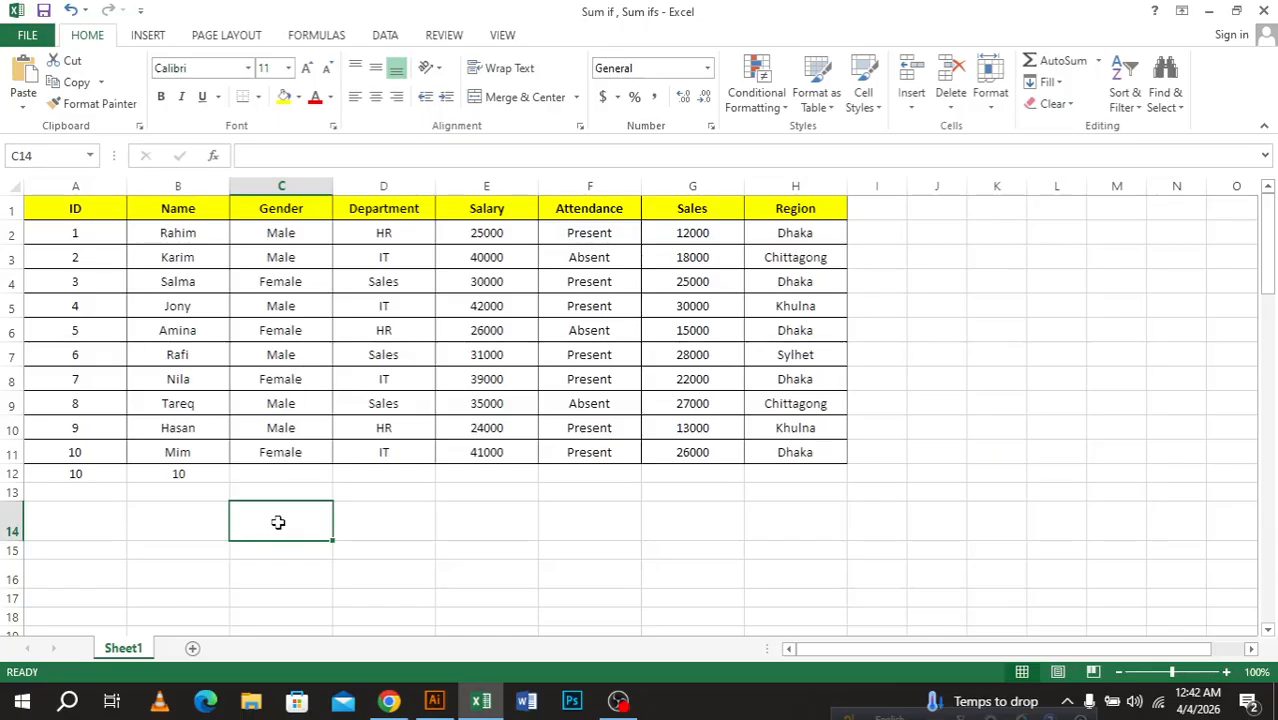
type("=")
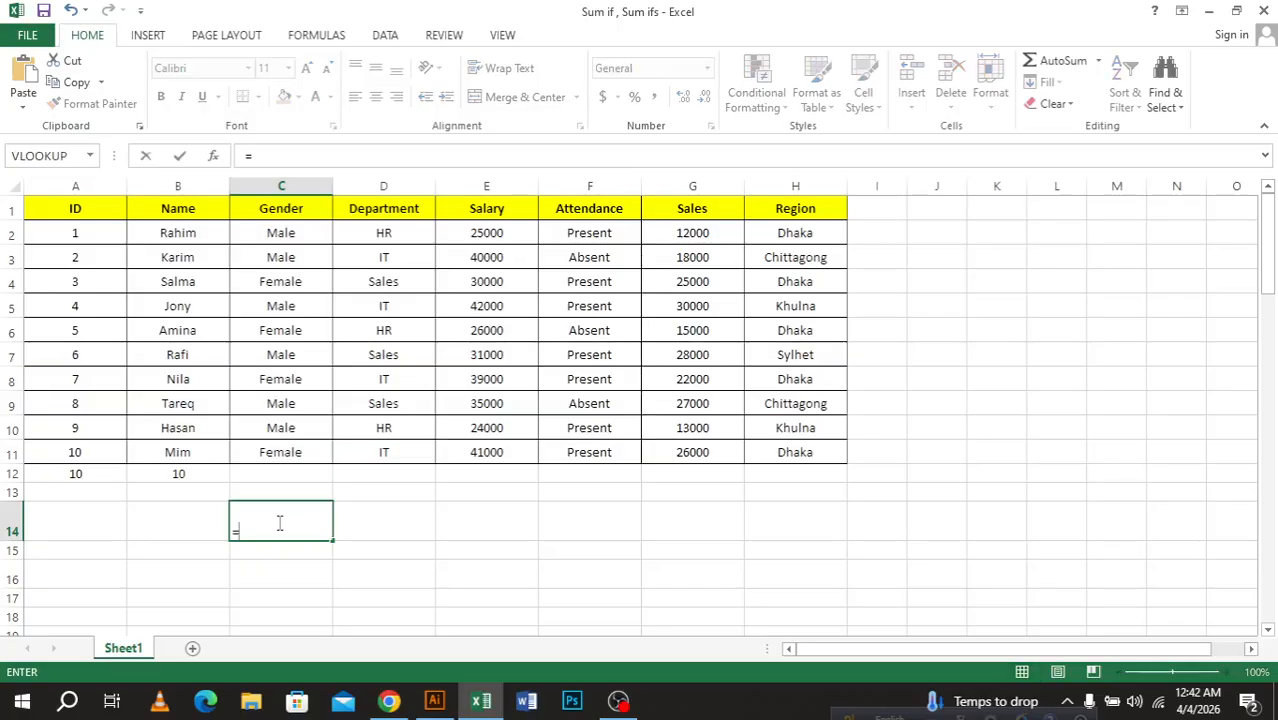
type("C")
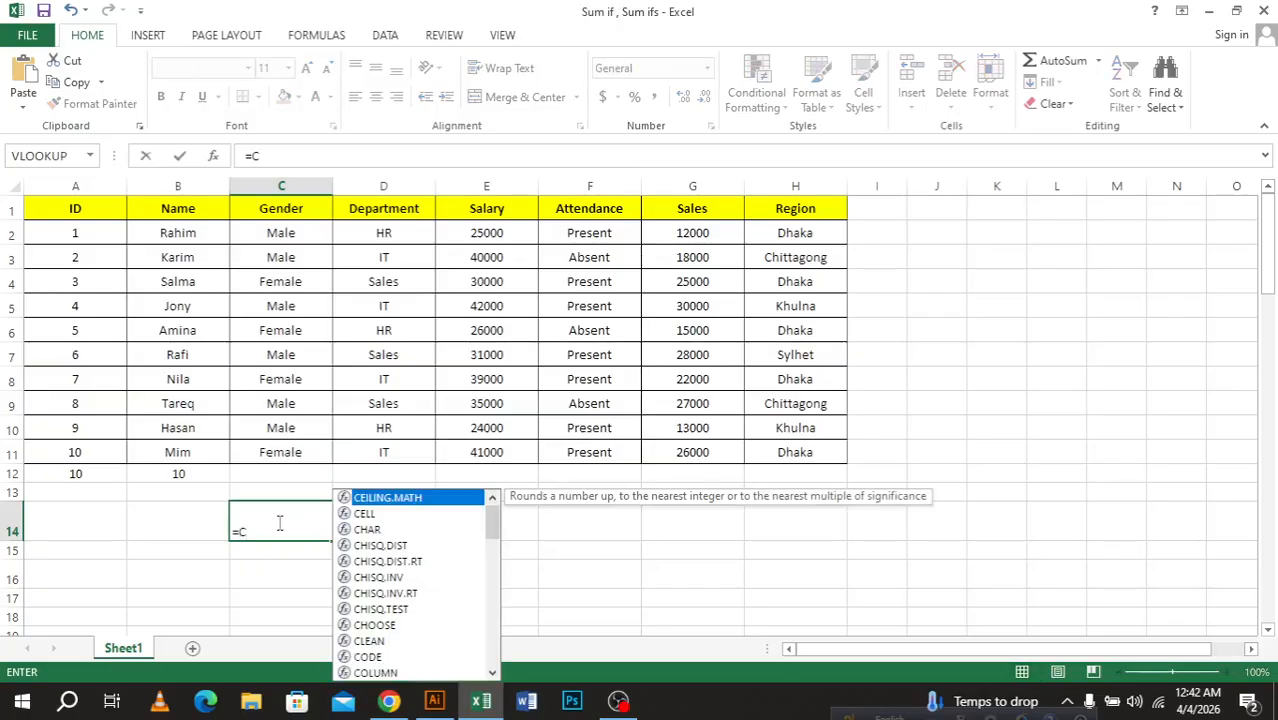
type("ount")
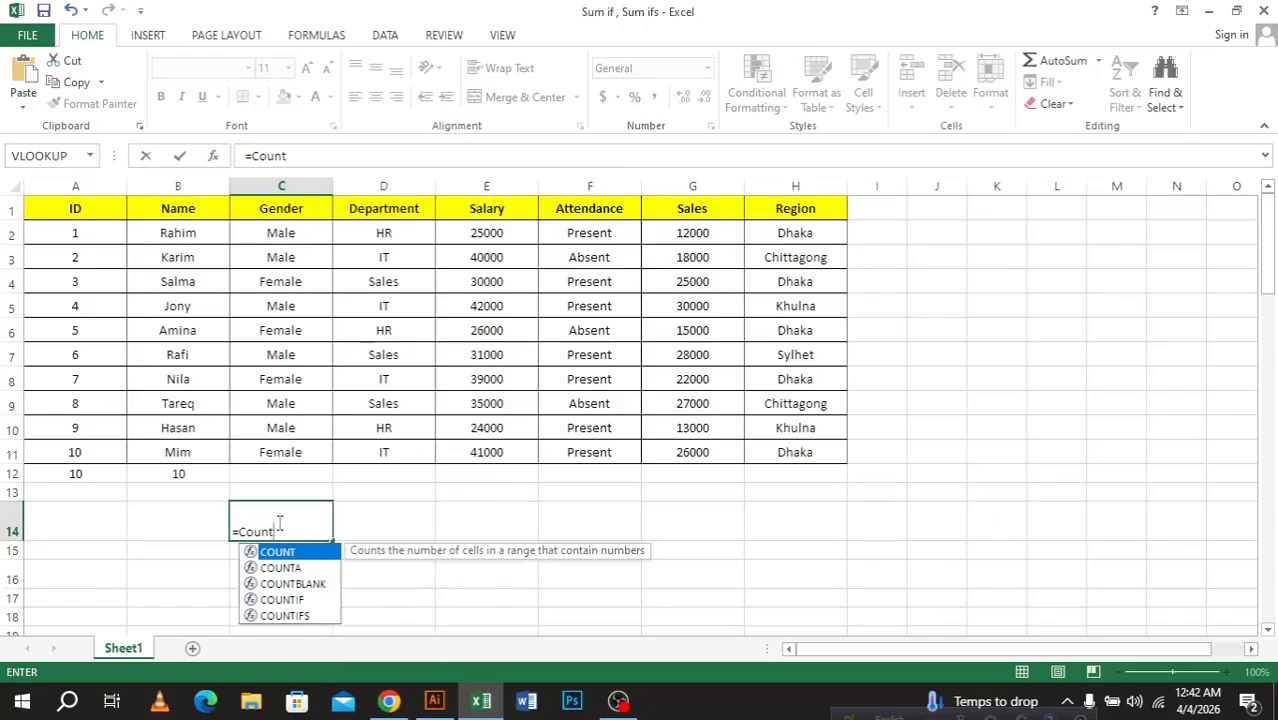
type("i")
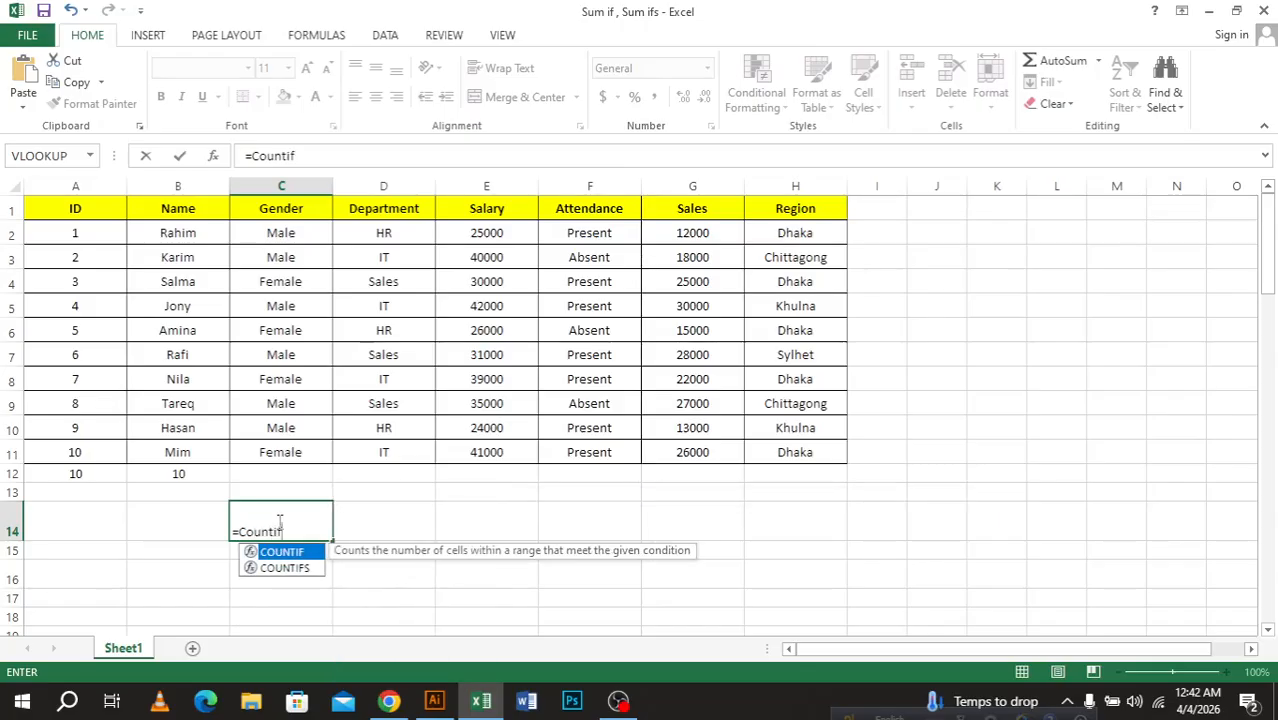
type("f")
key("Tab")
left_click_drag(253, 229, 283, 442)
type(",")
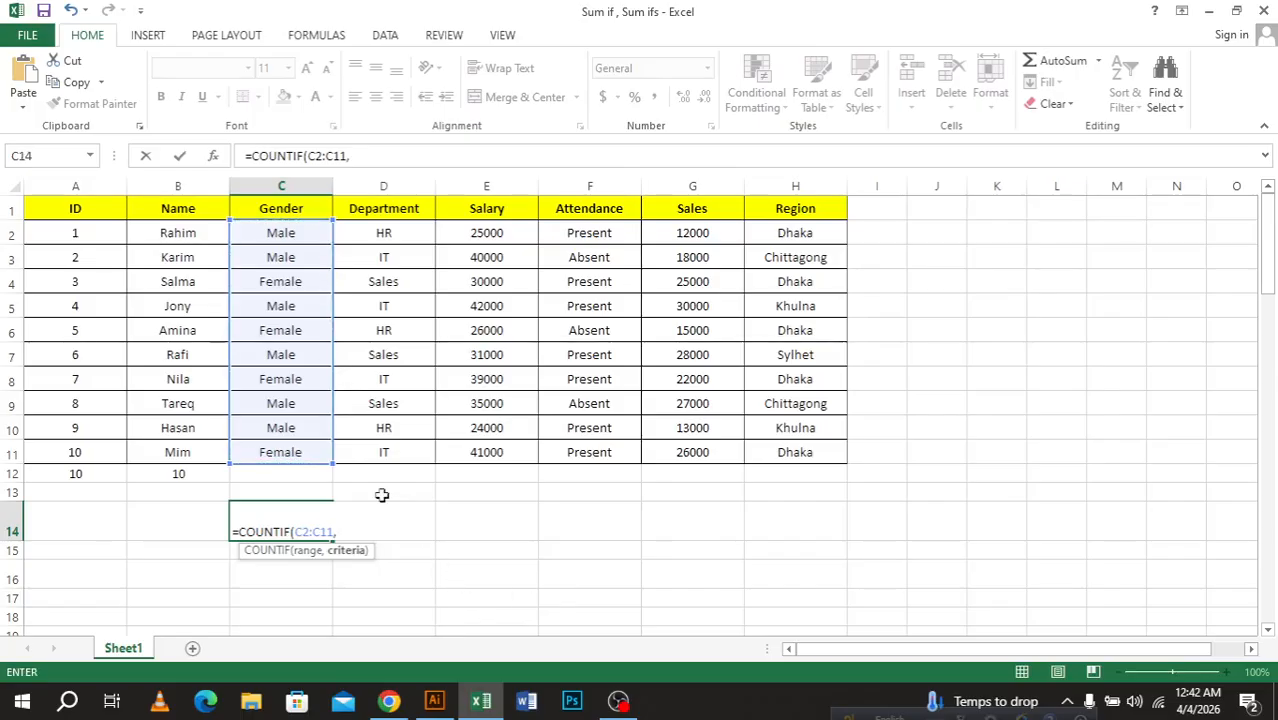
left_click(296, 410)
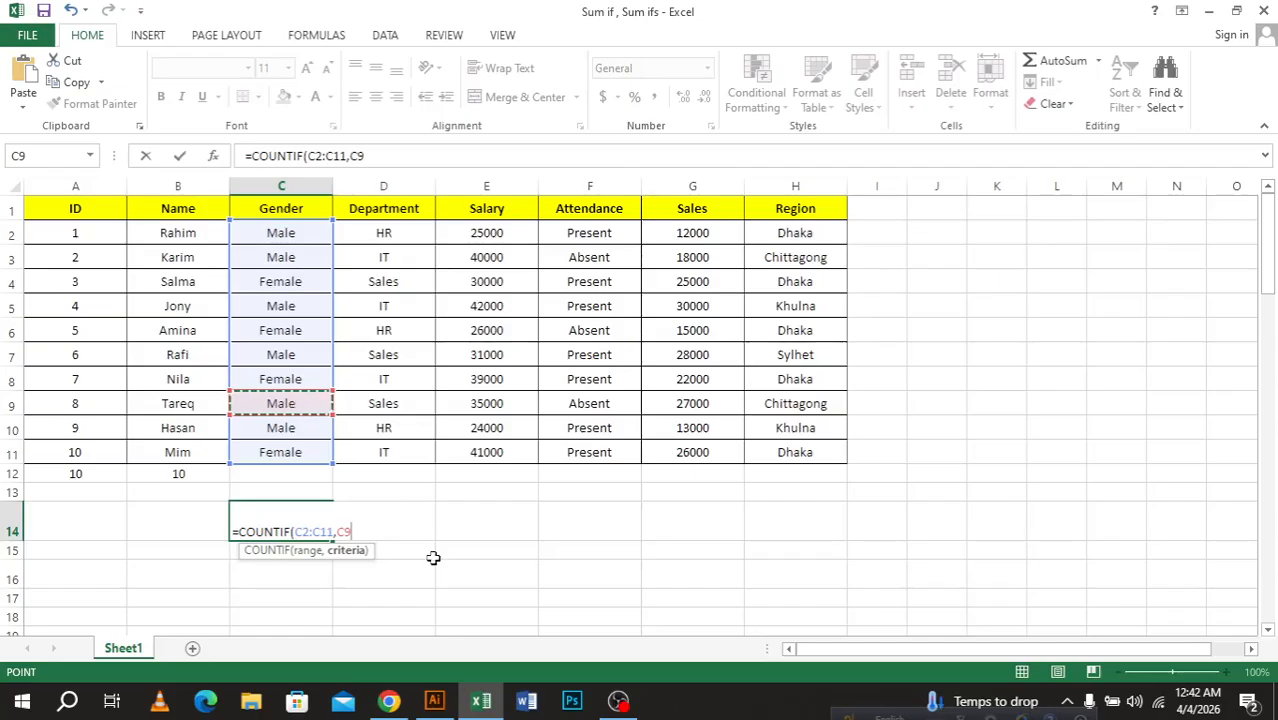
key("ctrl+Return")
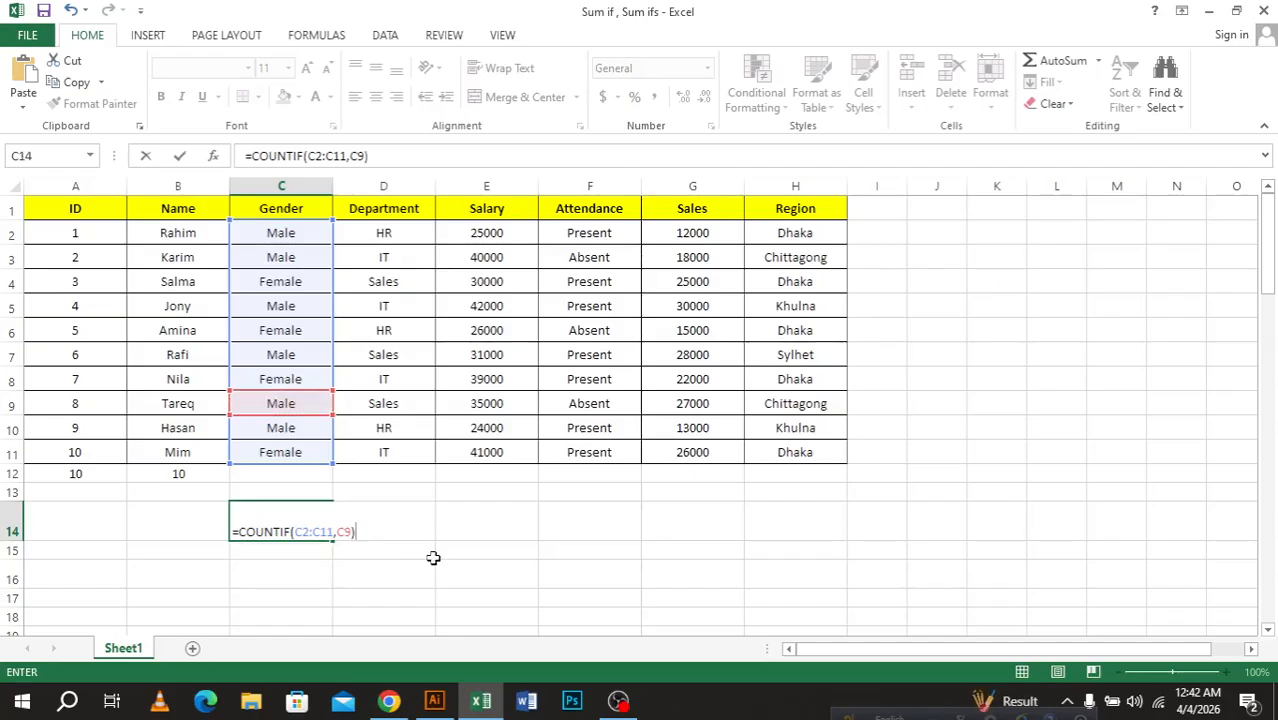
key("Return")
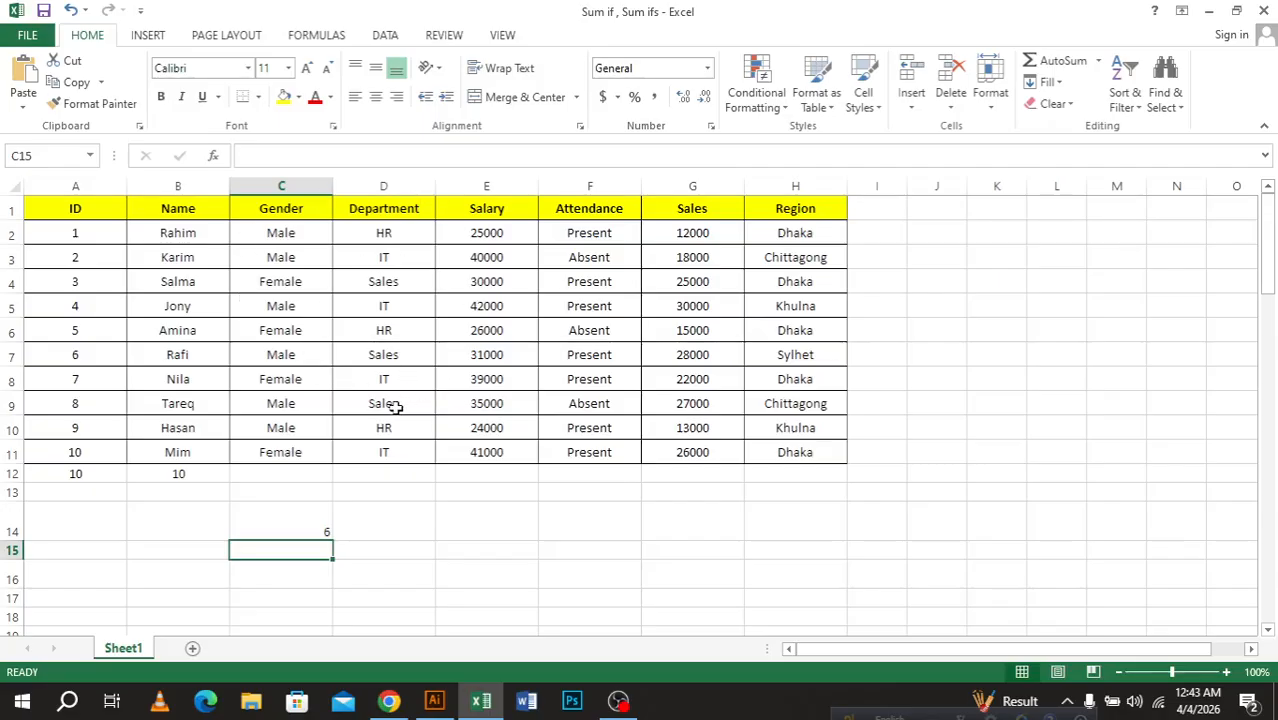
Start a COUNTIFS formula in cell D14, beside the COUNTIF result
left_click(395, 526)
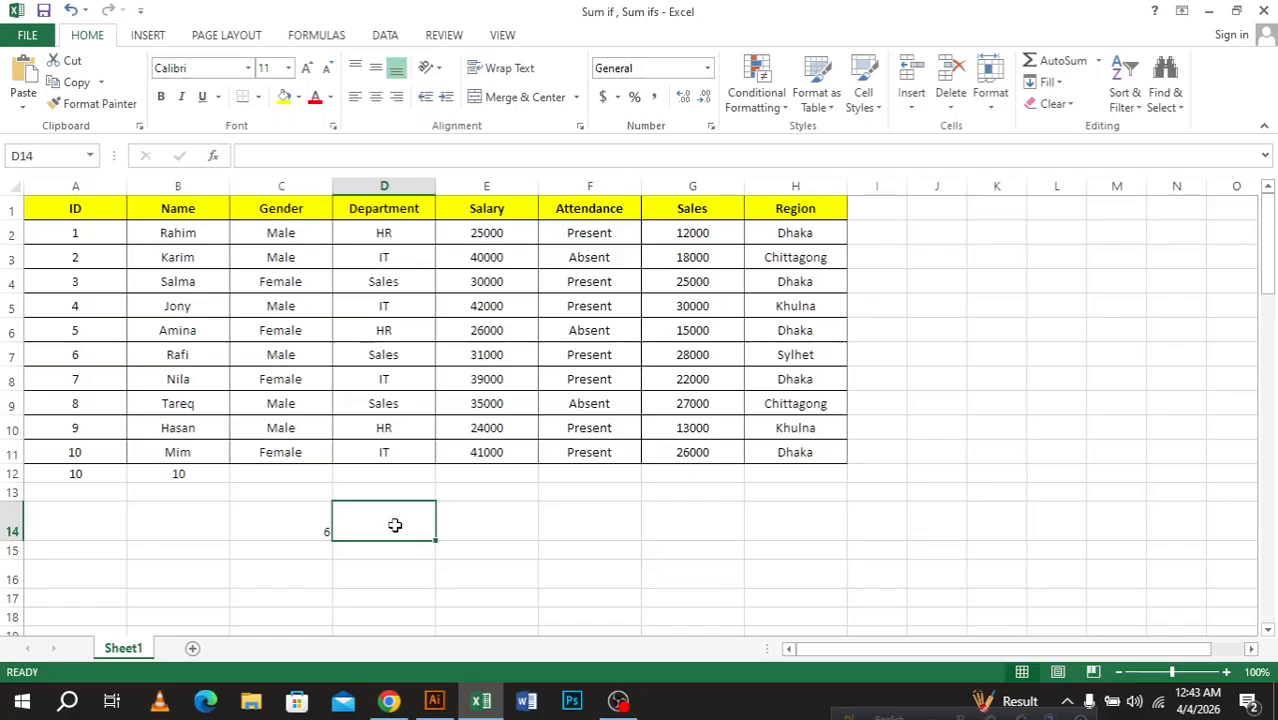
type("=C")
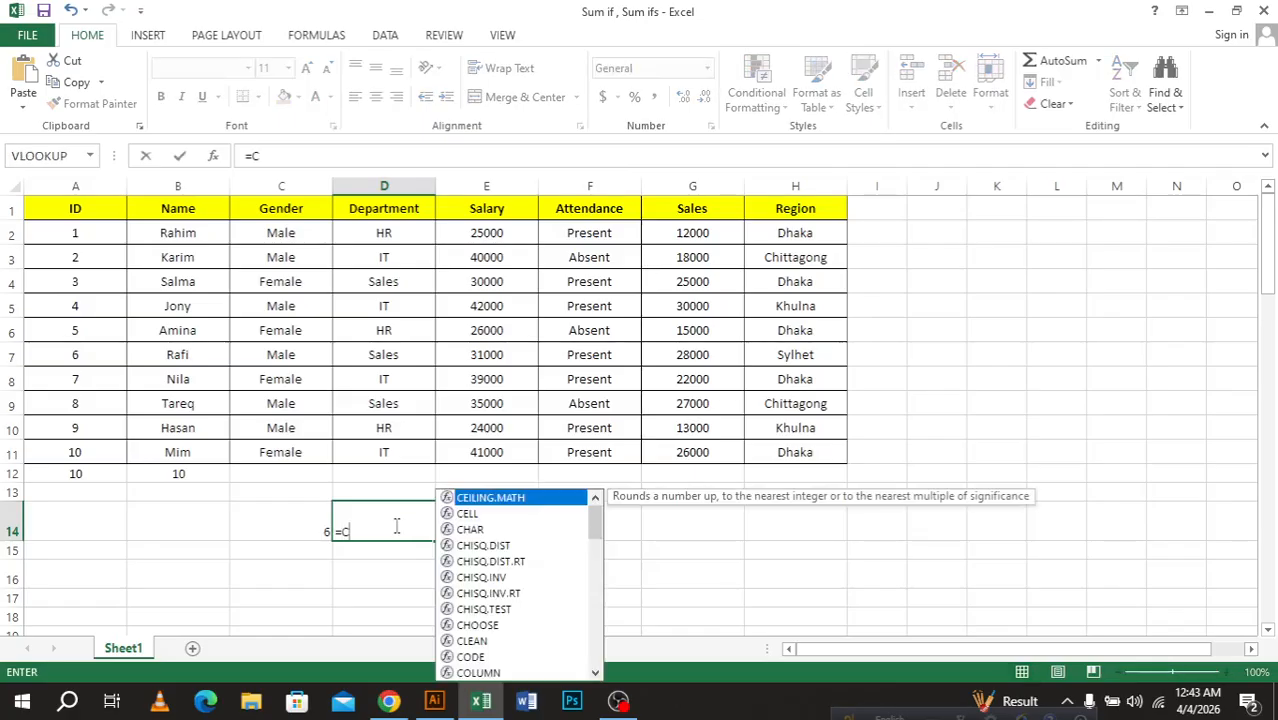
type("ount")
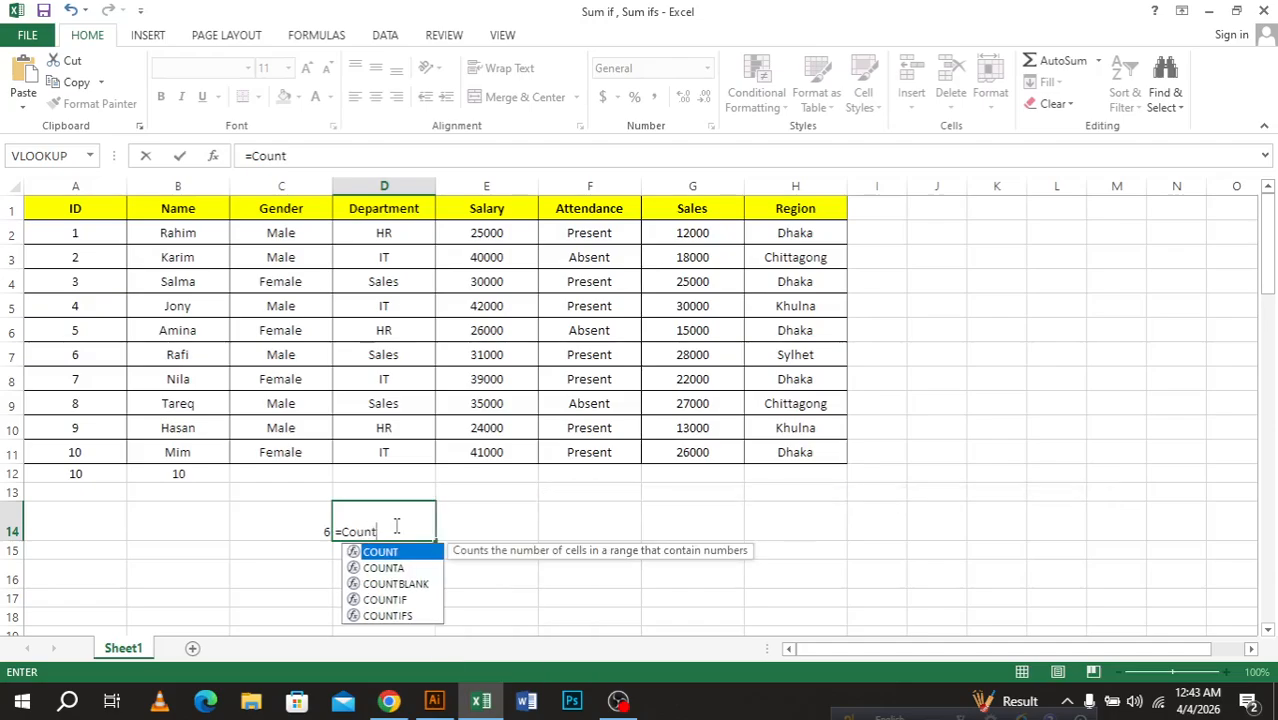
type("ifs")
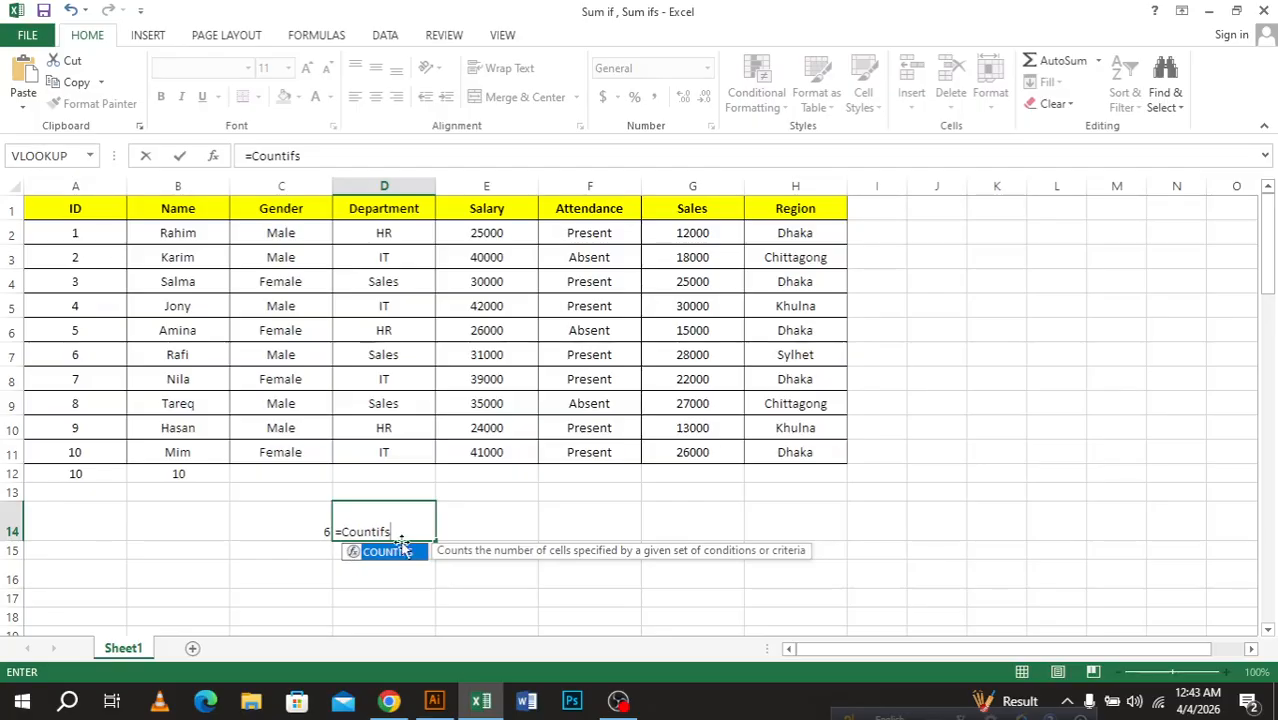
double_click(405, 549)
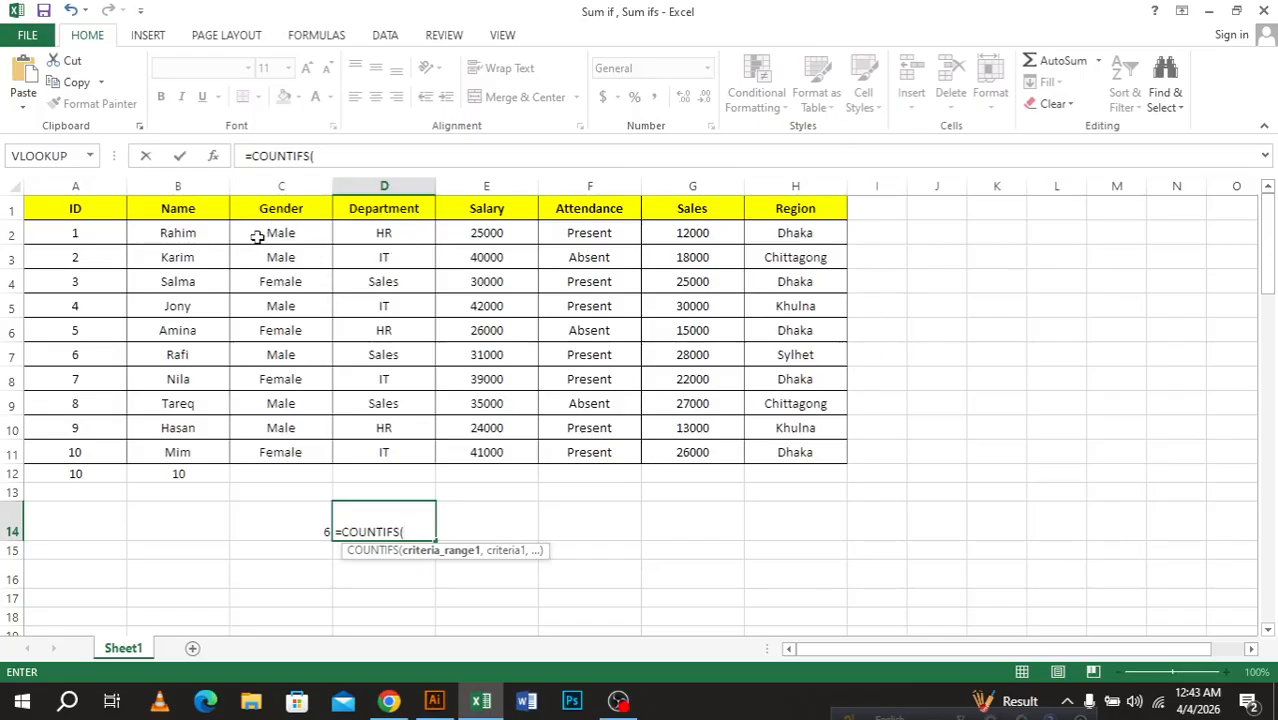
Give the COUNTIFS formula its first two criteria pairs: Gender range C2:C11 with C8 (Female) and Department range D2:D11 with D8 (IT)
left_click_drag(252, 240, 296, 447)
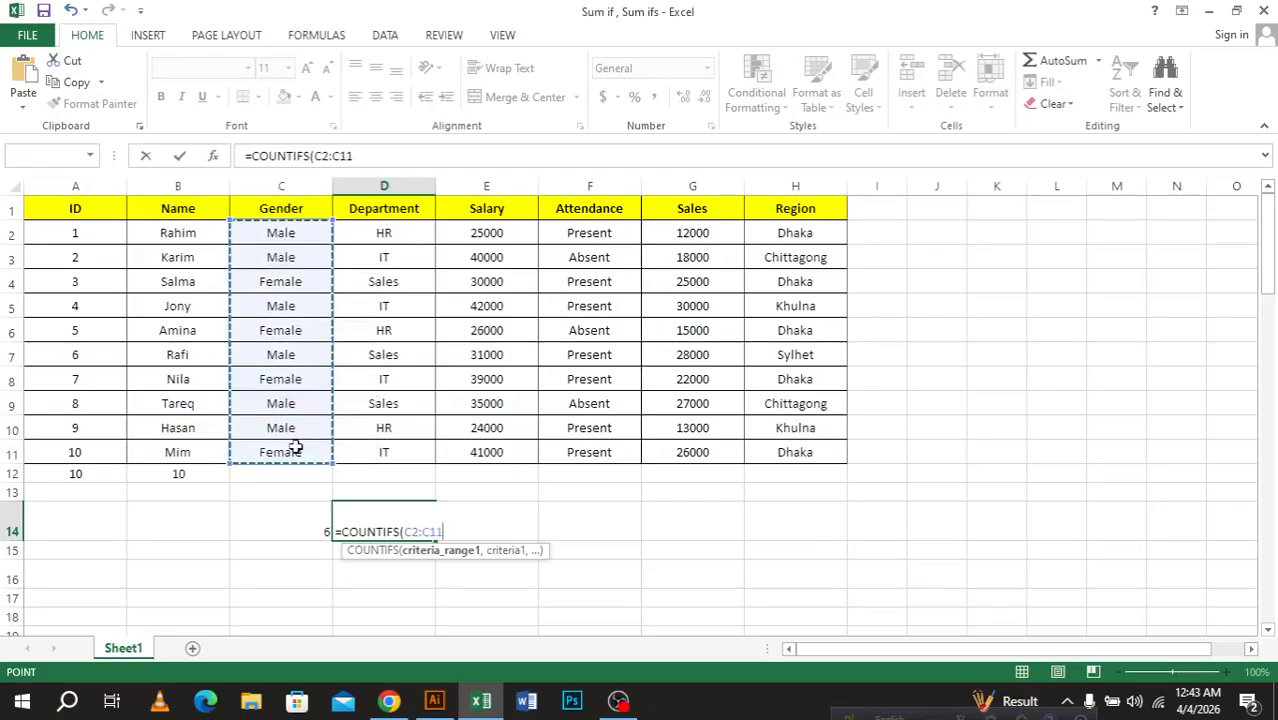
type(",")
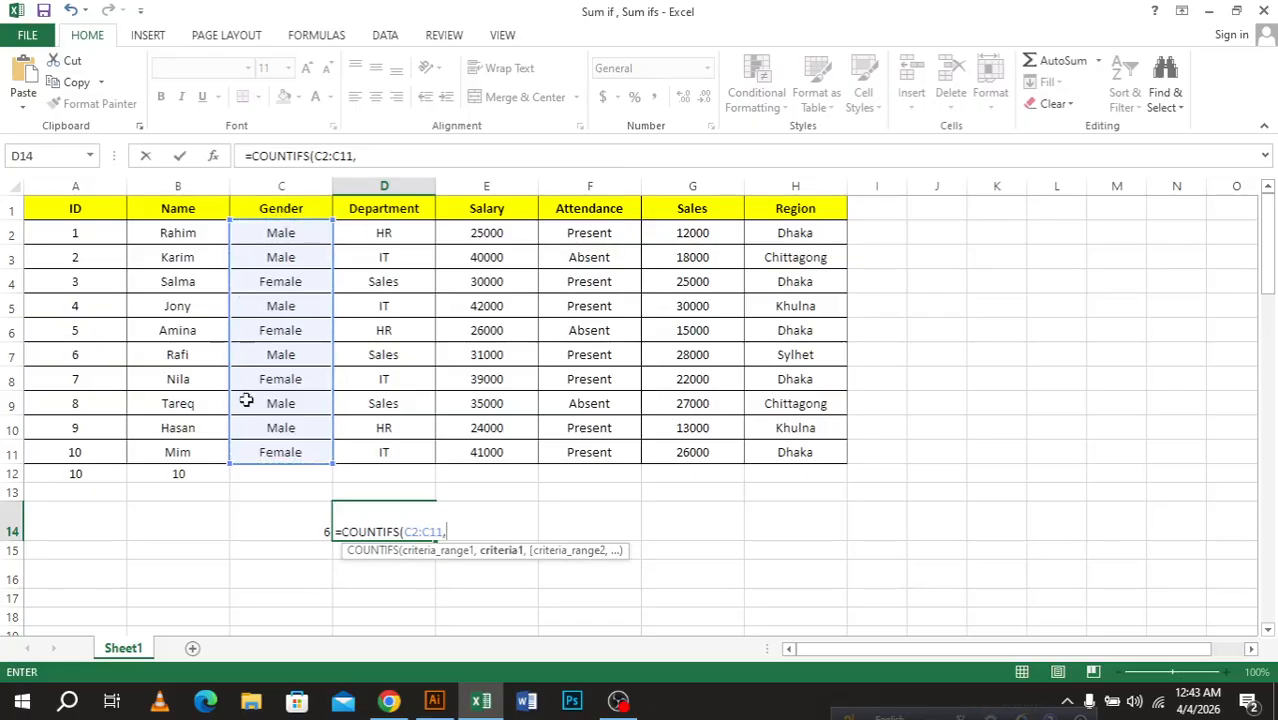
left_click(274, 380)
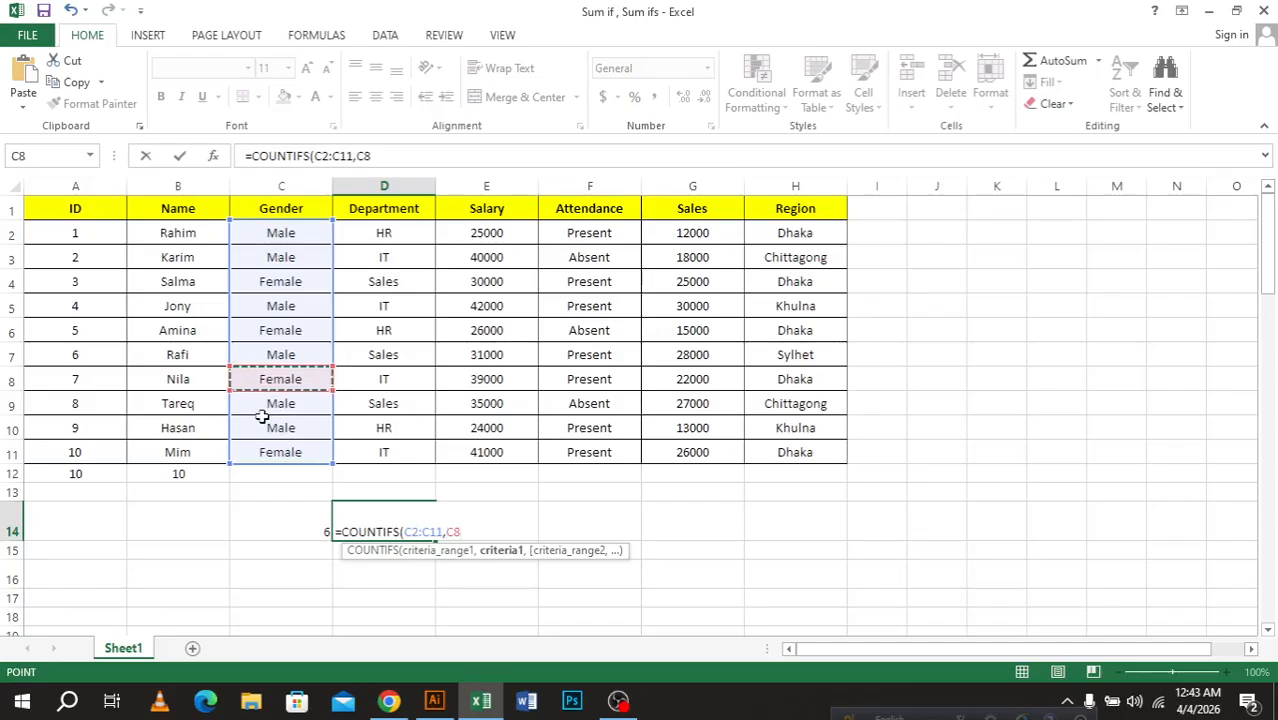
type(",")
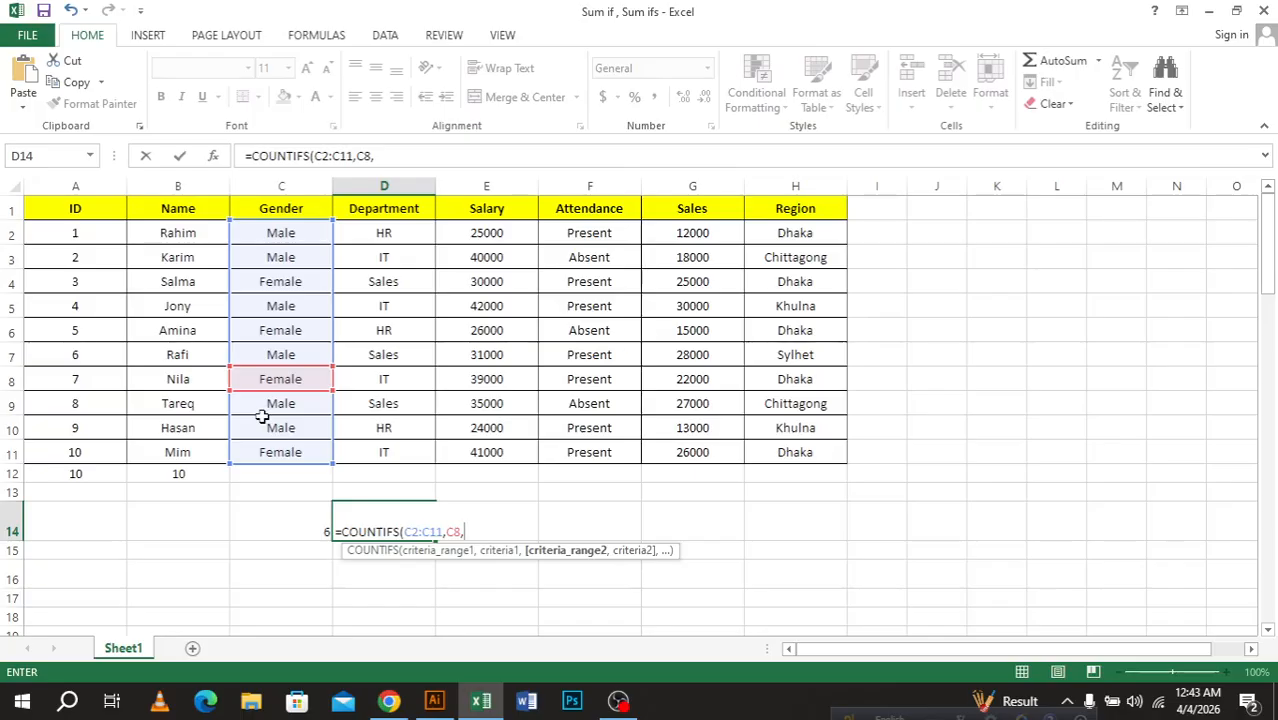
left_click_drag(355, 233, 421, 449)
type(",")
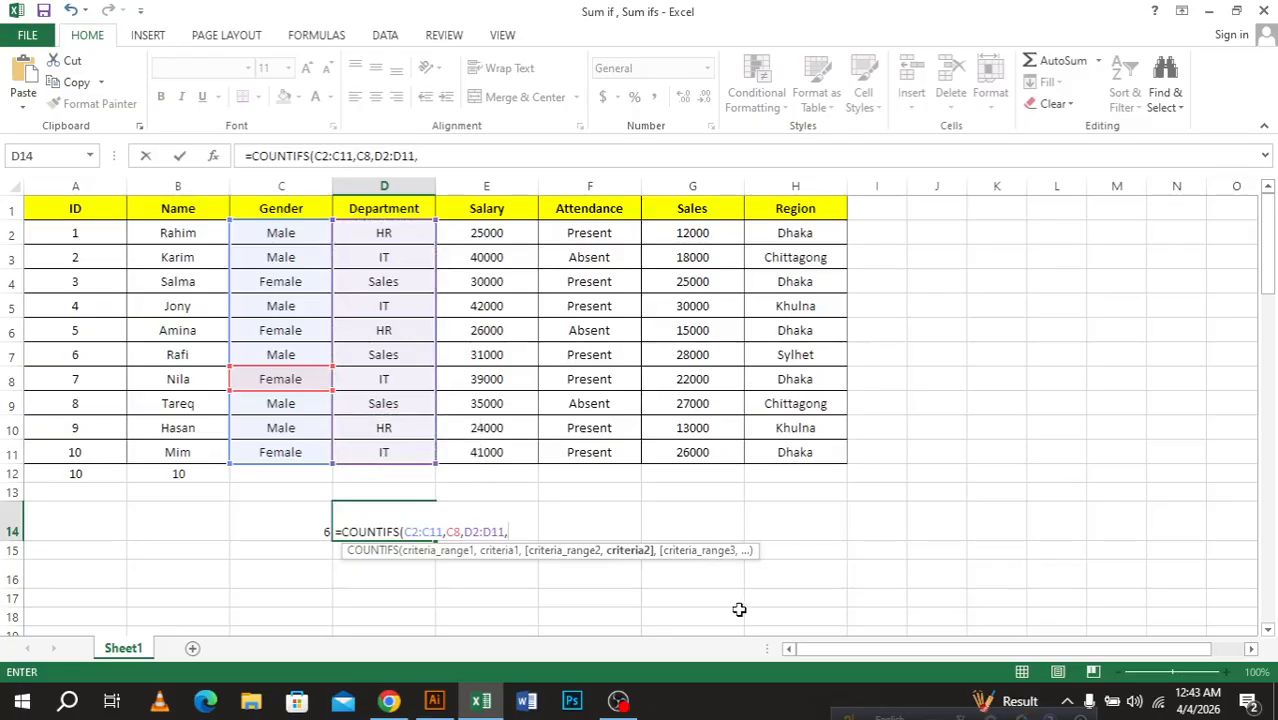
left_click(390, 379)
type(",")
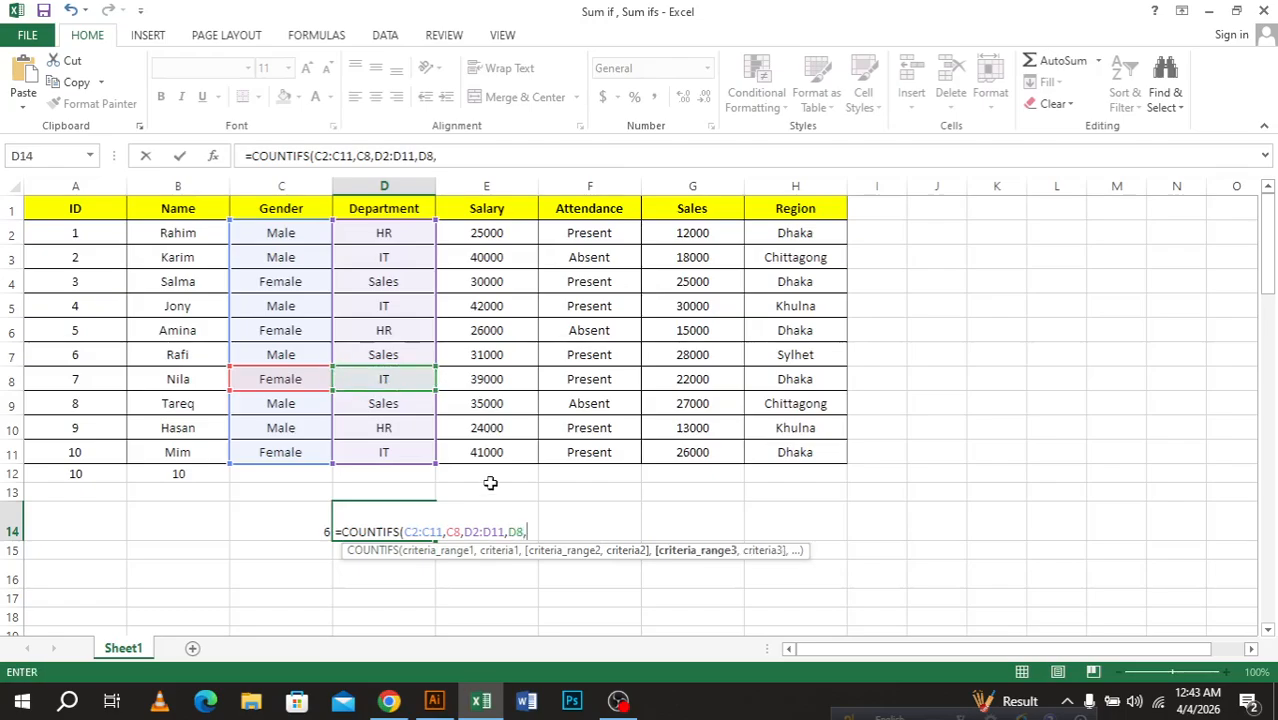
Add the Region range H2:H11 with criterion H6 (Dhaka) and enter the formula as =COUNTIFS(C2:C11,C8,D2:D11,D8,H2:H11,H6)
left_click_drag(775, 233, 816, 450)
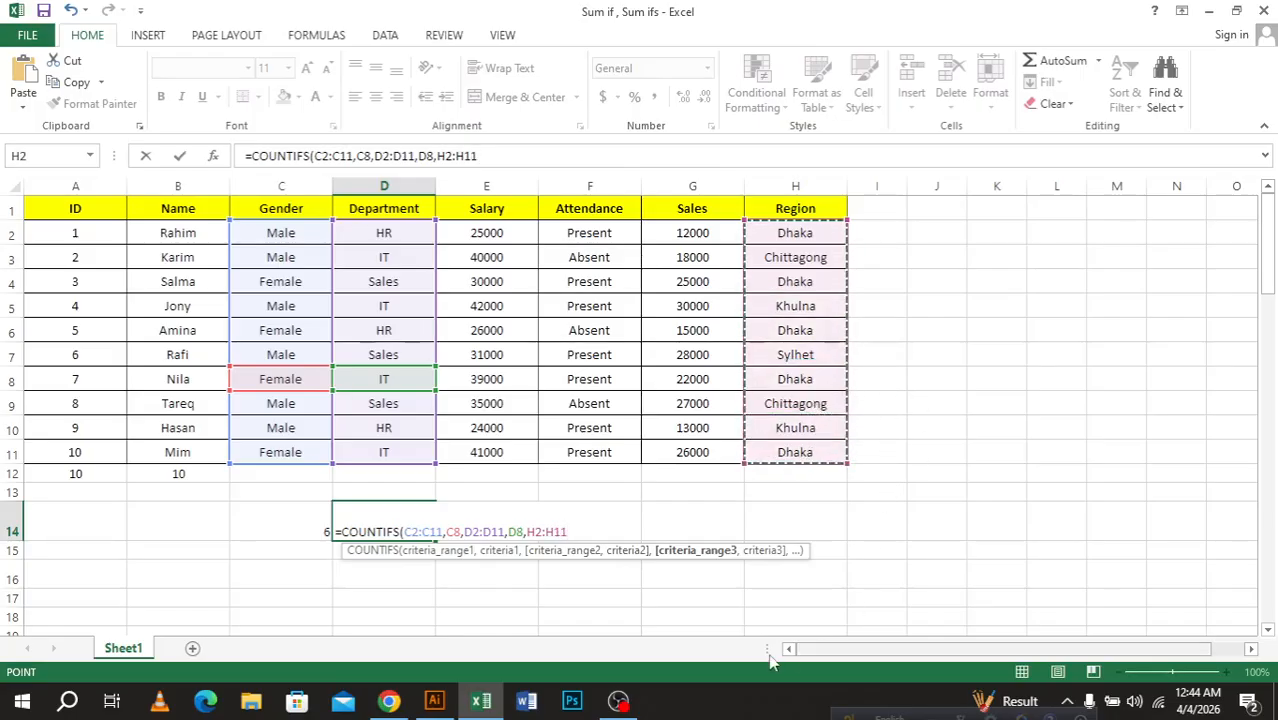
type(",")
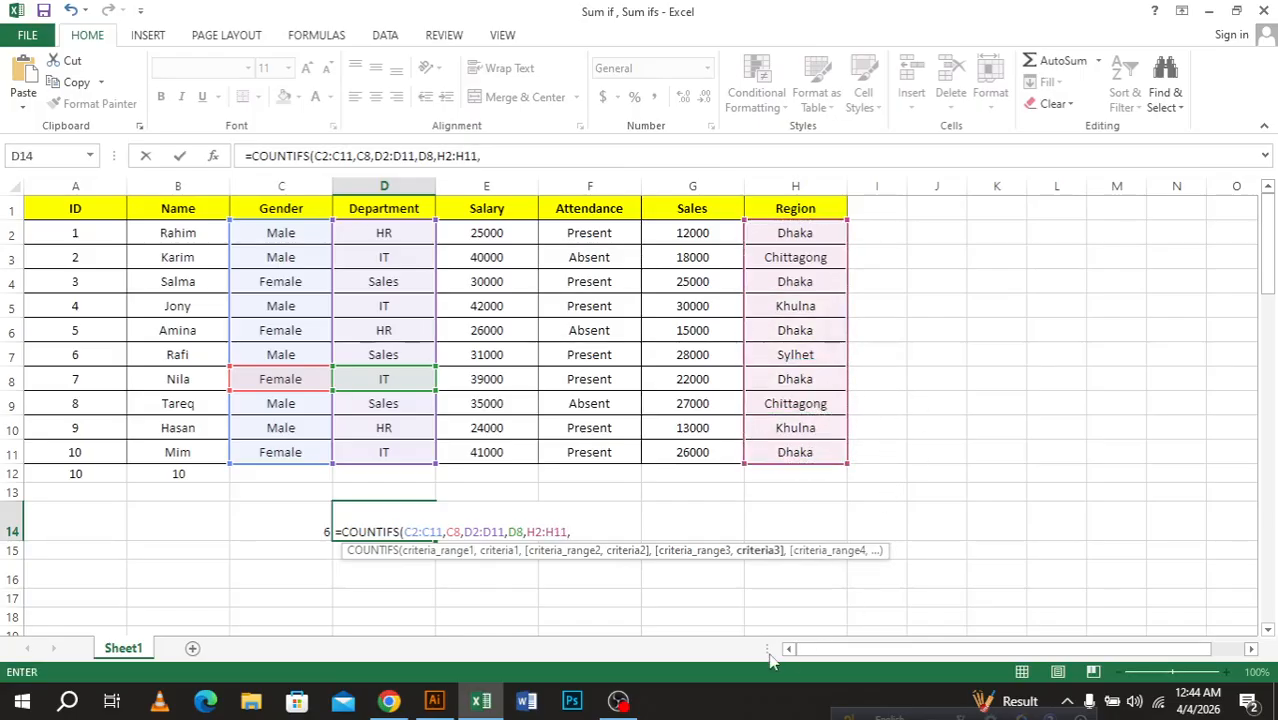
left_click(803, 323)
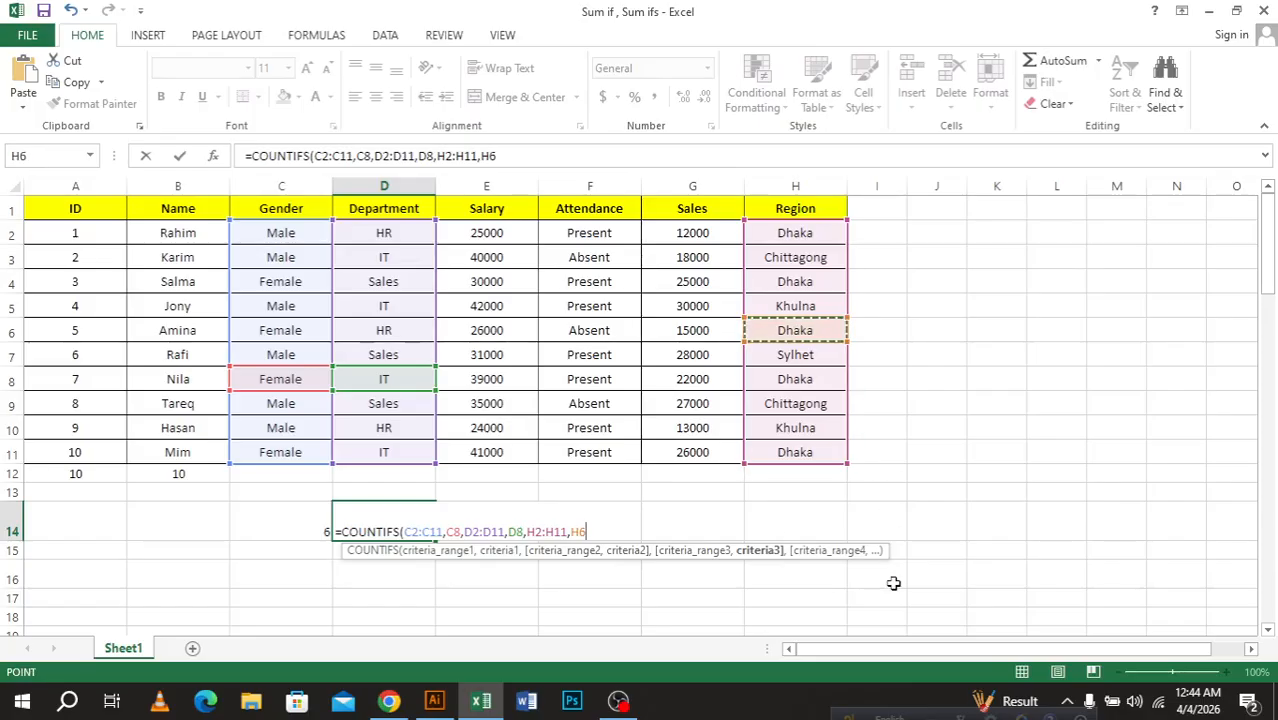
type(")")
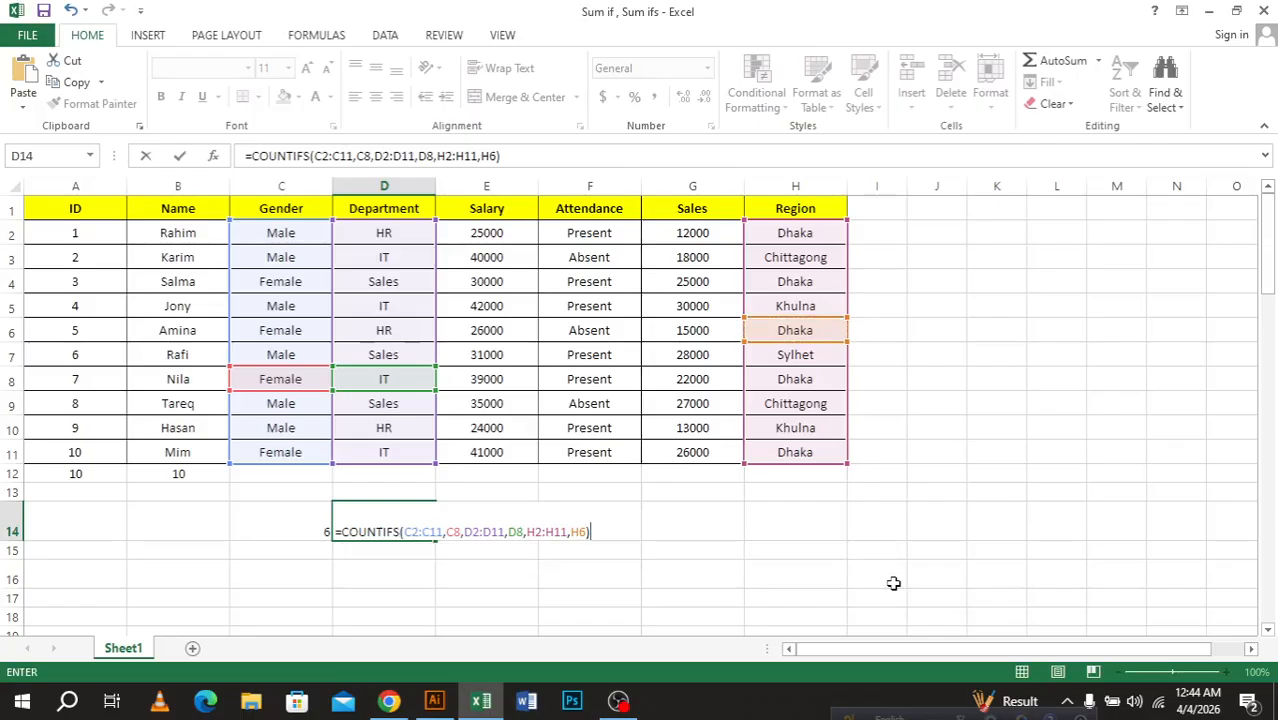
key("Return")
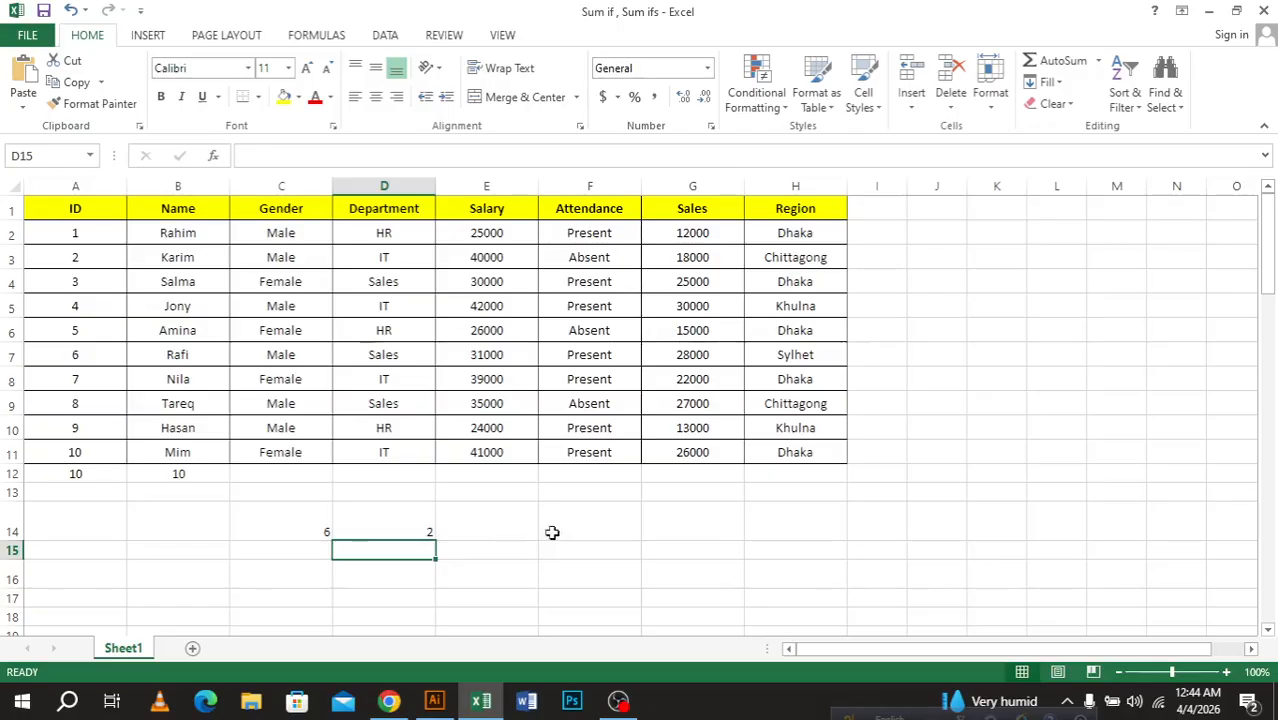
Minimize the workbook window to show the desktop
left_click(1208, 11)
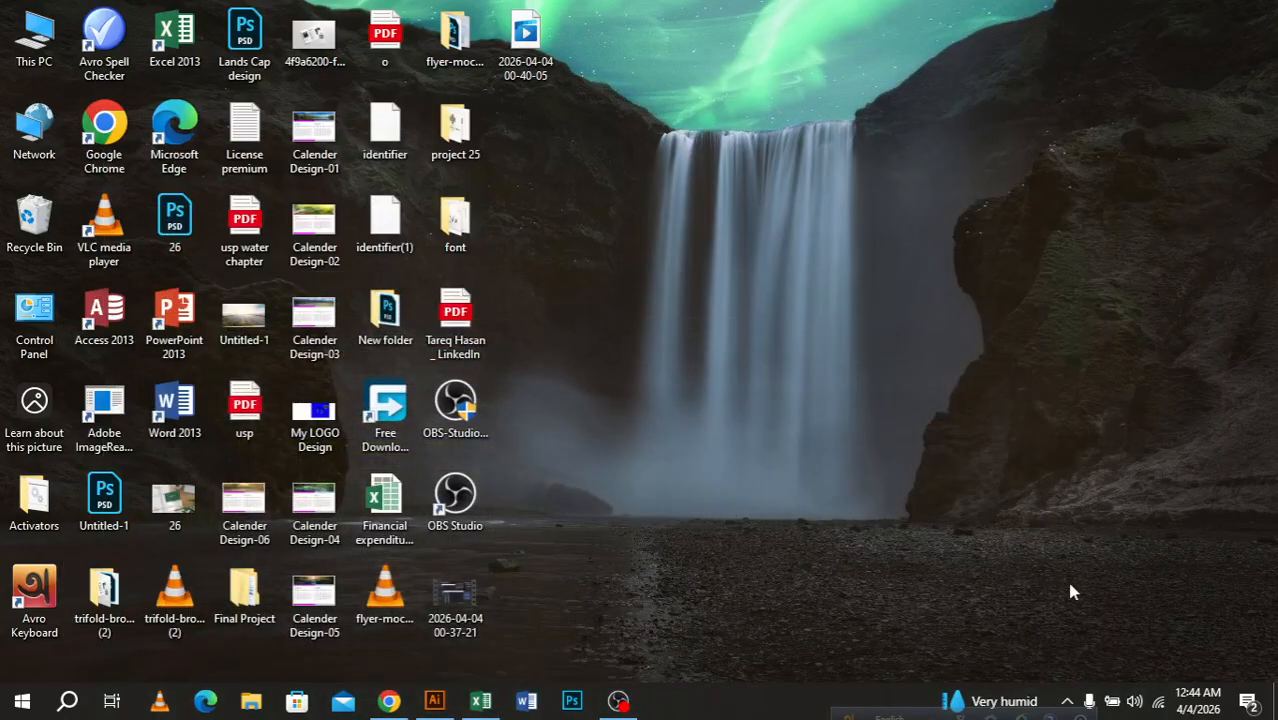